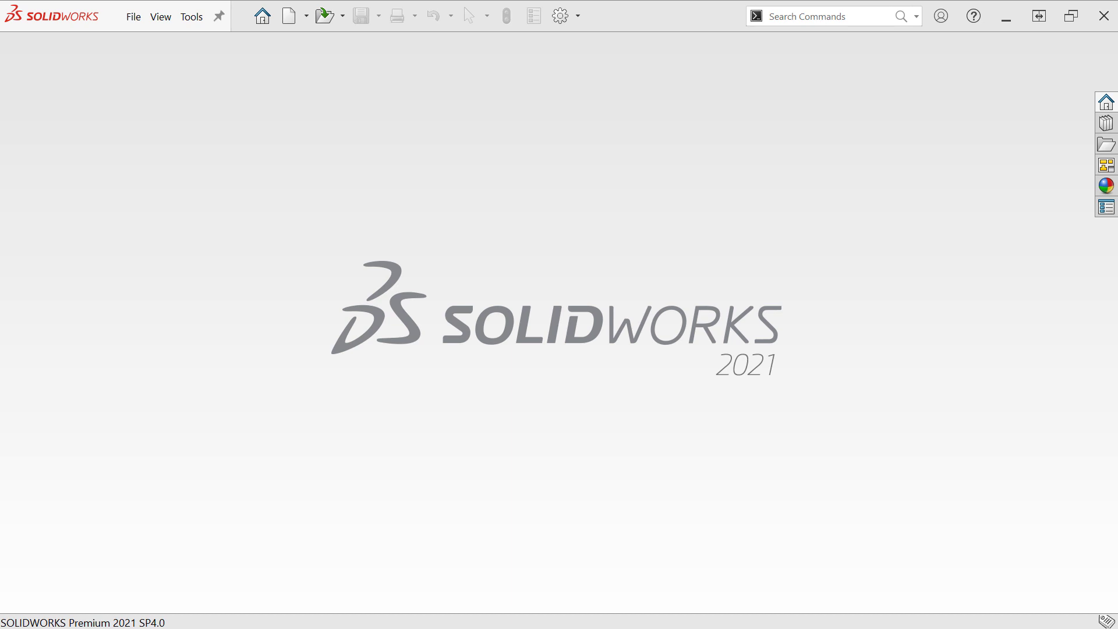
# - Open the Parasolid file M-001789.x_t from the Desktop\Reorient folder
pyautogui.click(326, 15)
pyautogui.click(430, 169)
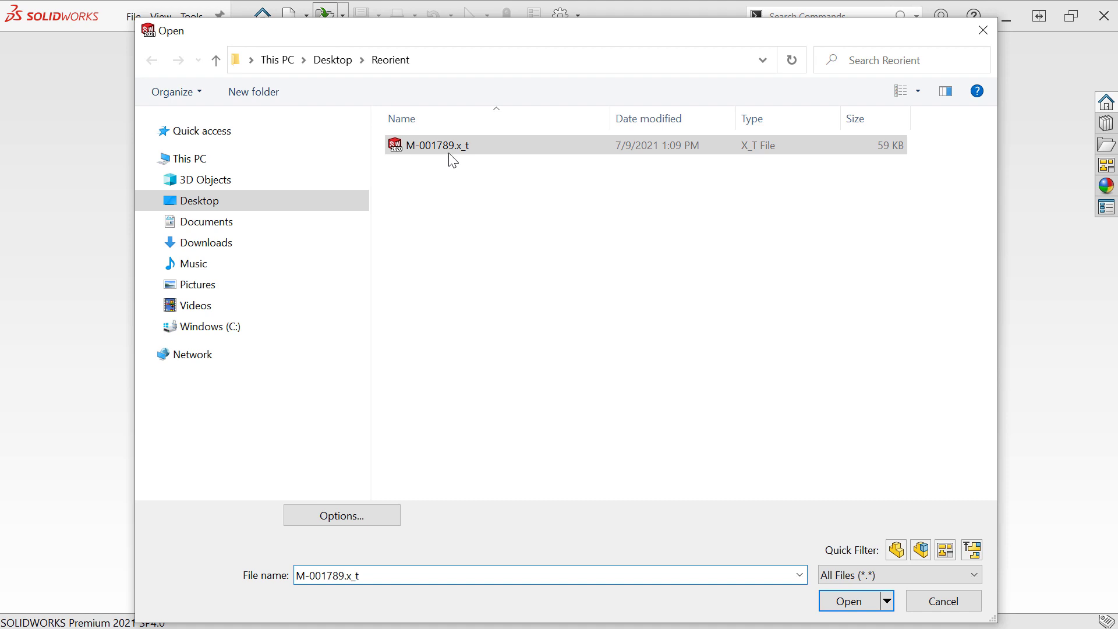
pyautogui.click(837, 600)
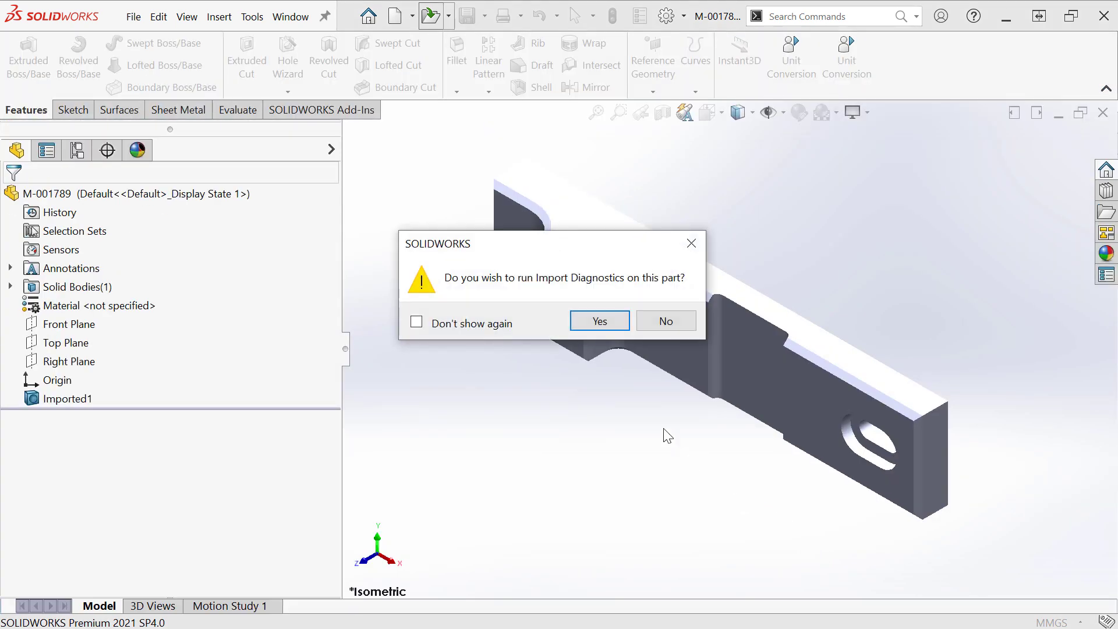
# - Run Import Diagnostics, which finds no faults, then permanently decline FeatureWorks recognition
pyautogui.click(603, 324)
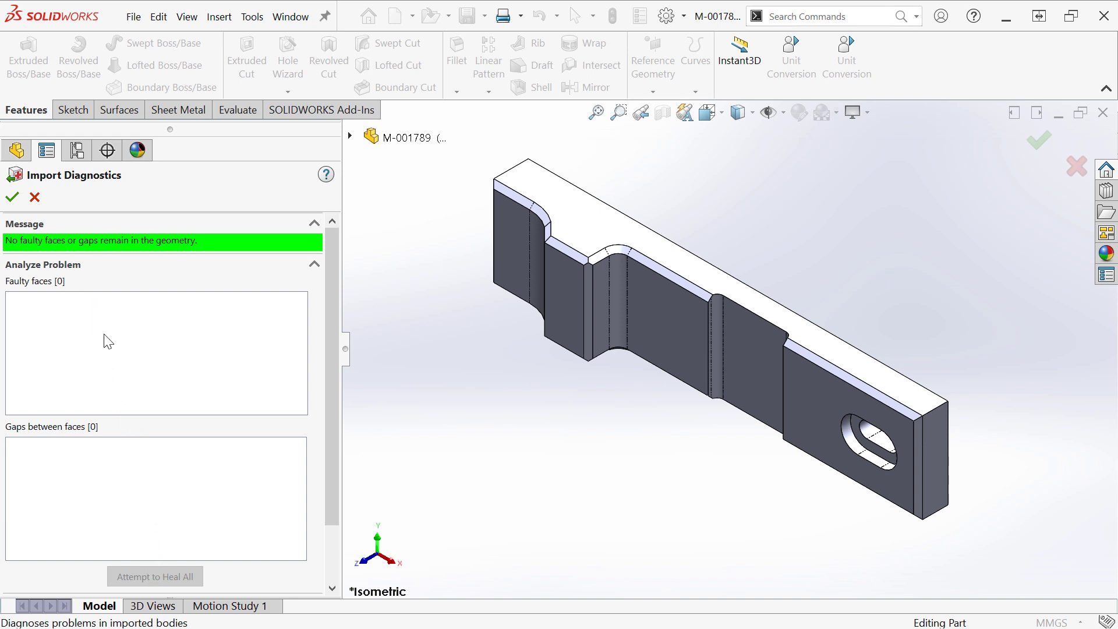
pyautogui.click(17, 201)
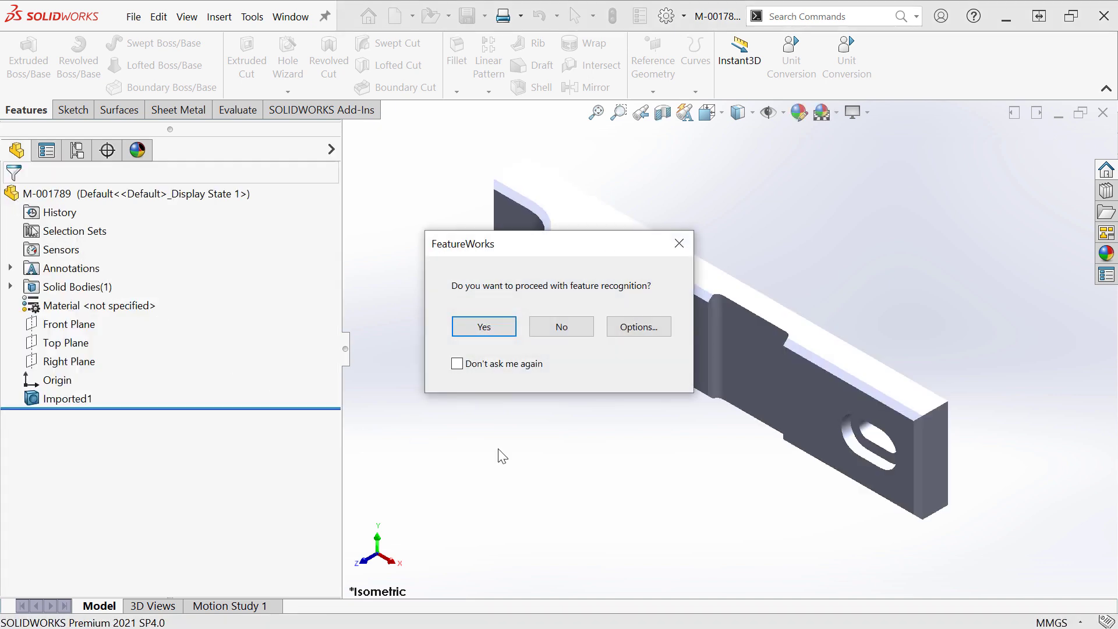
pyautogui.click(531, 371)
pyautogui.click(560, 326)
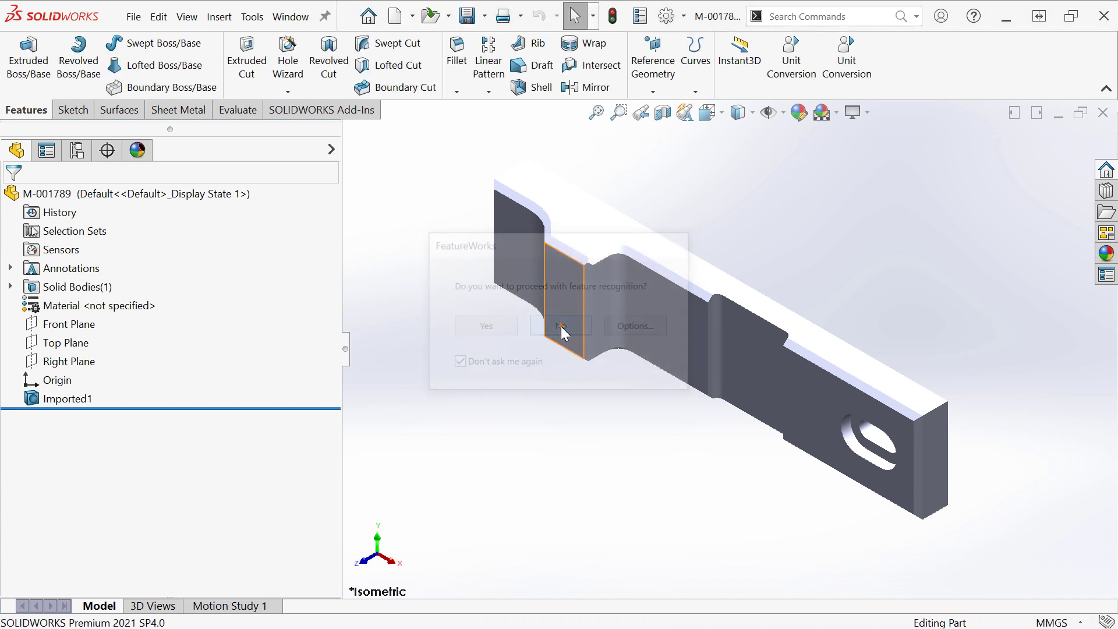
# - Switch to Shaded With Edges and inspect the bar from Top, Front, then Isometric
pyautogui.click(750, 113)
pyautogui.click(744, 135)
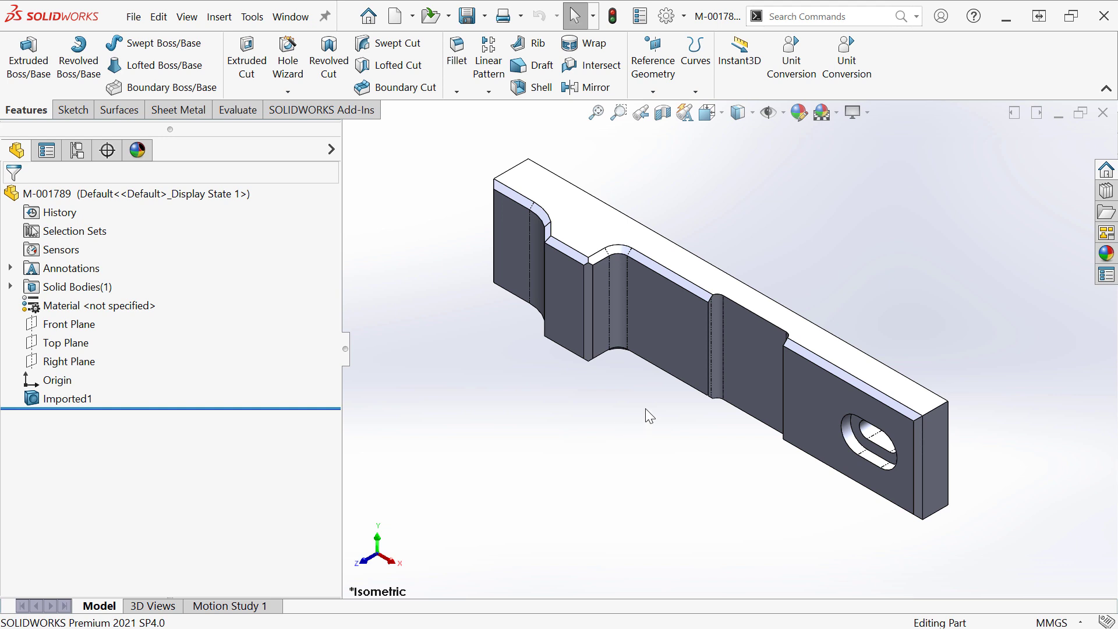
pyautogui.moveTo(646, 407); pyautogui.dragTo(613, 406, button='middle')
pyautogui.press('space')
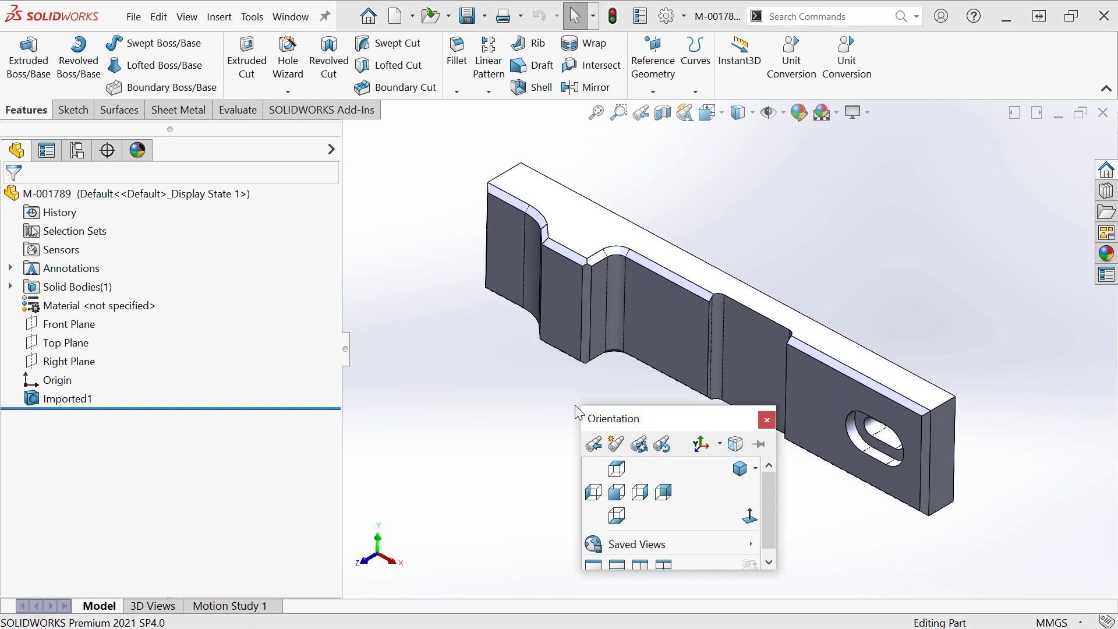
pyautogui.click(616, 470)
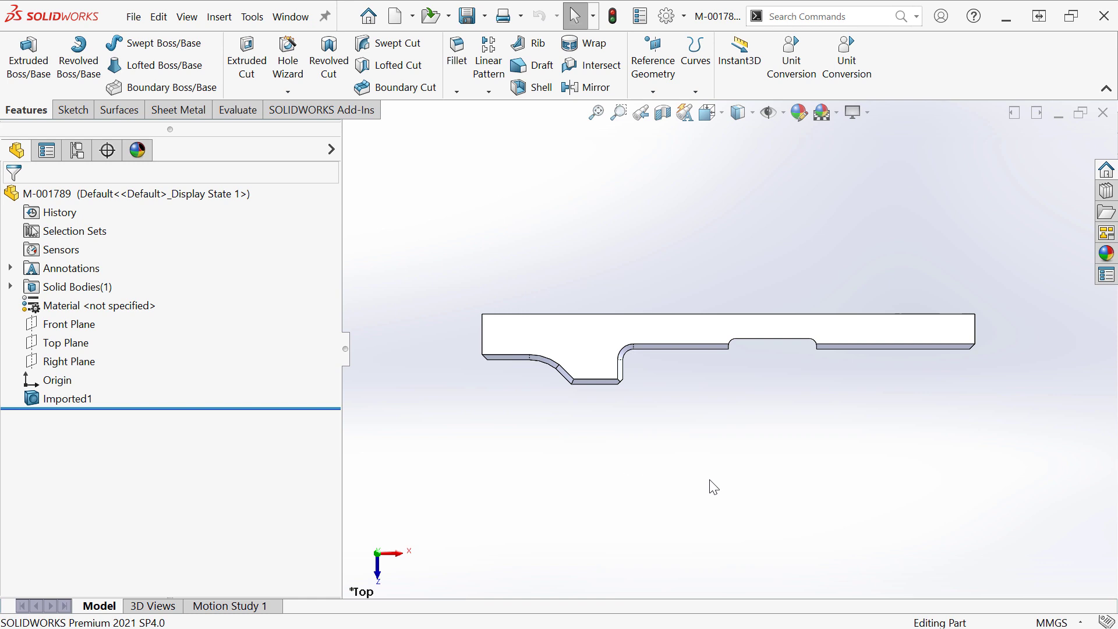
pyautogui.press('space')
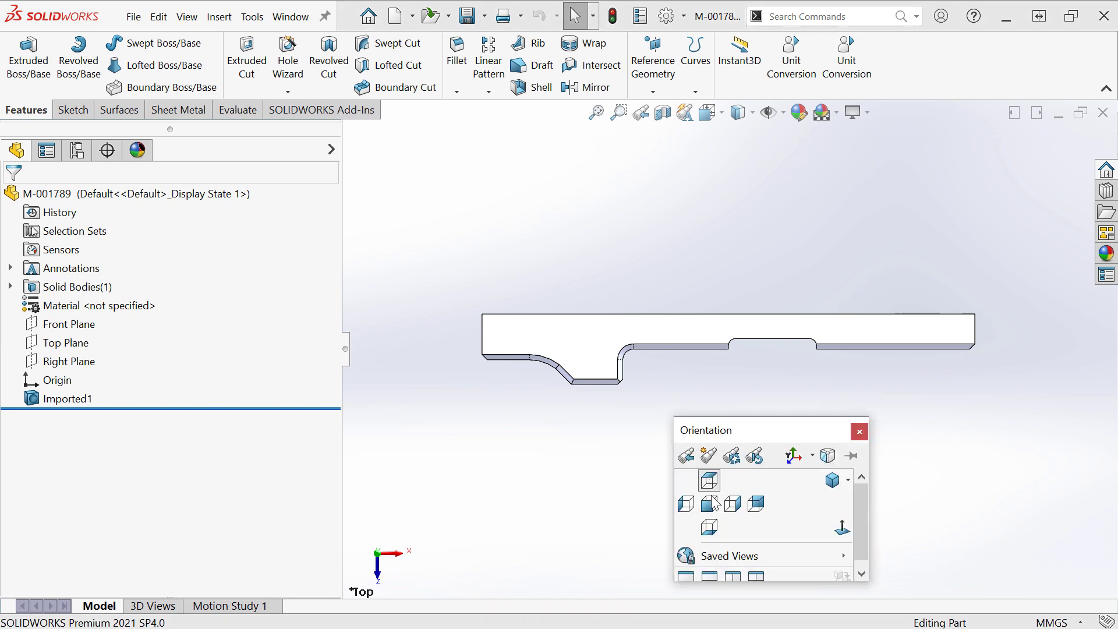
pyautogui.click(710, 504)
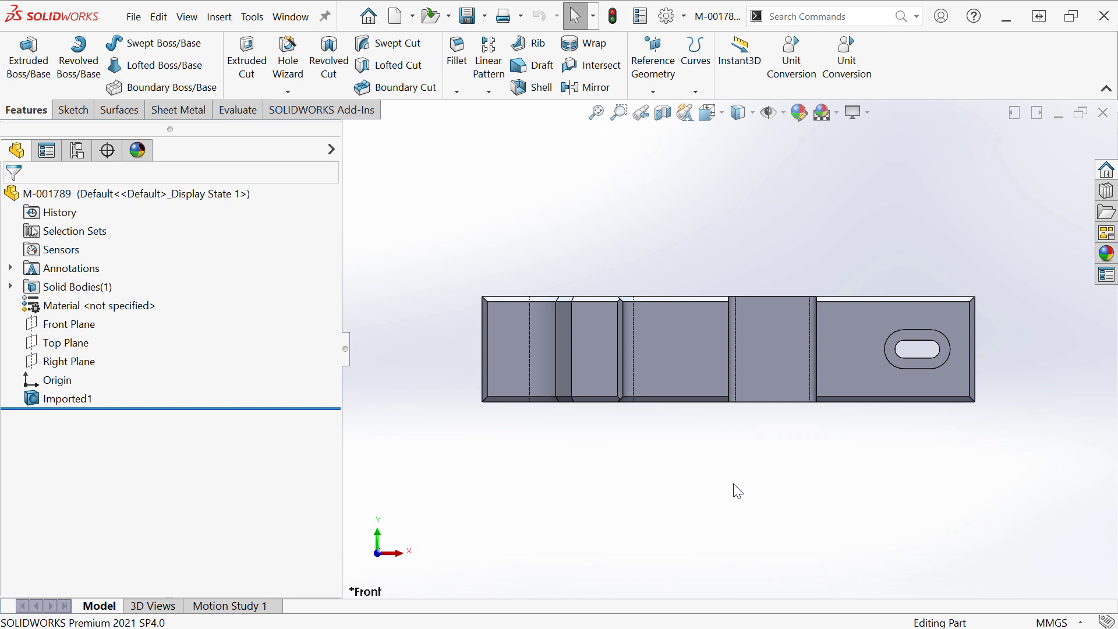
pyautogui.hotkey('ctrl', '7')
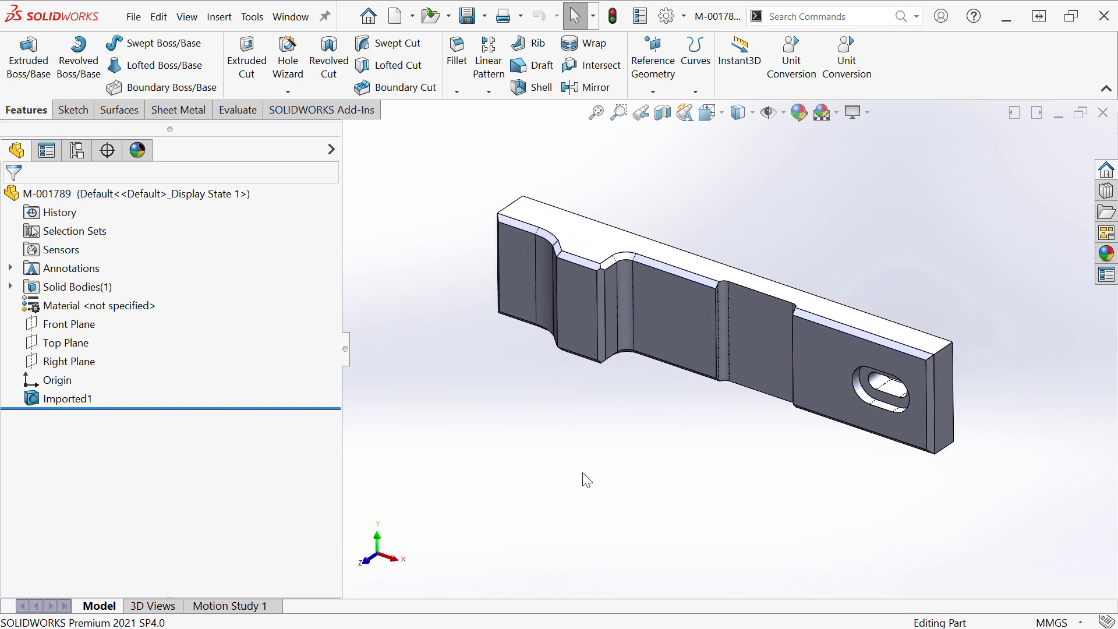
# - Launch Move/Copy Body from Insert > Features > Move/Copy
pyautogui.click(221, 23)
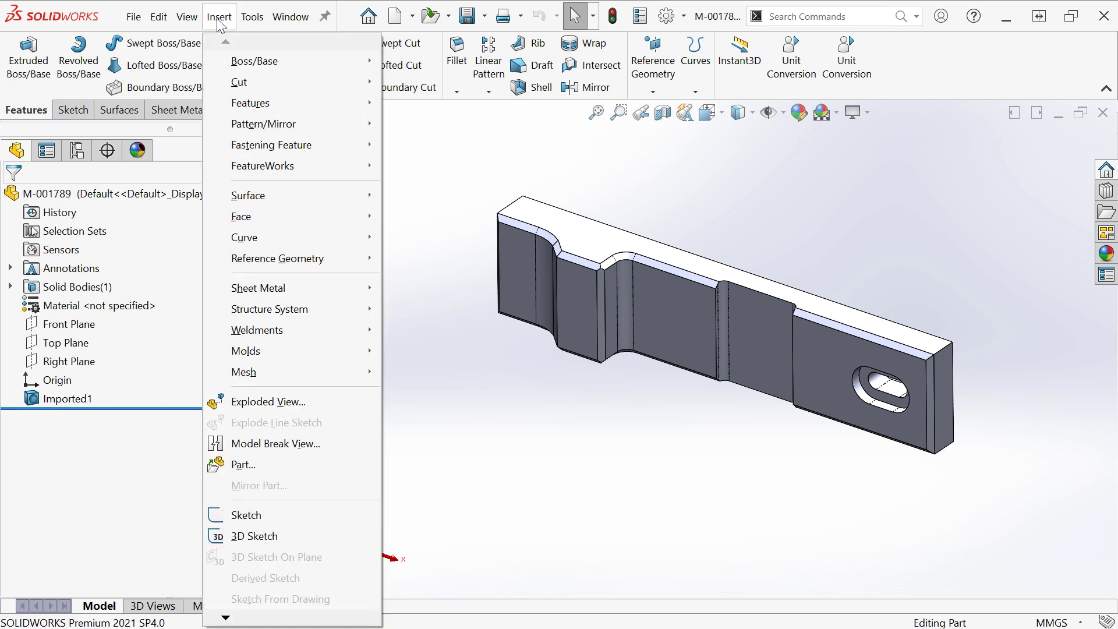
pyautogui.moveTo(235, 103)
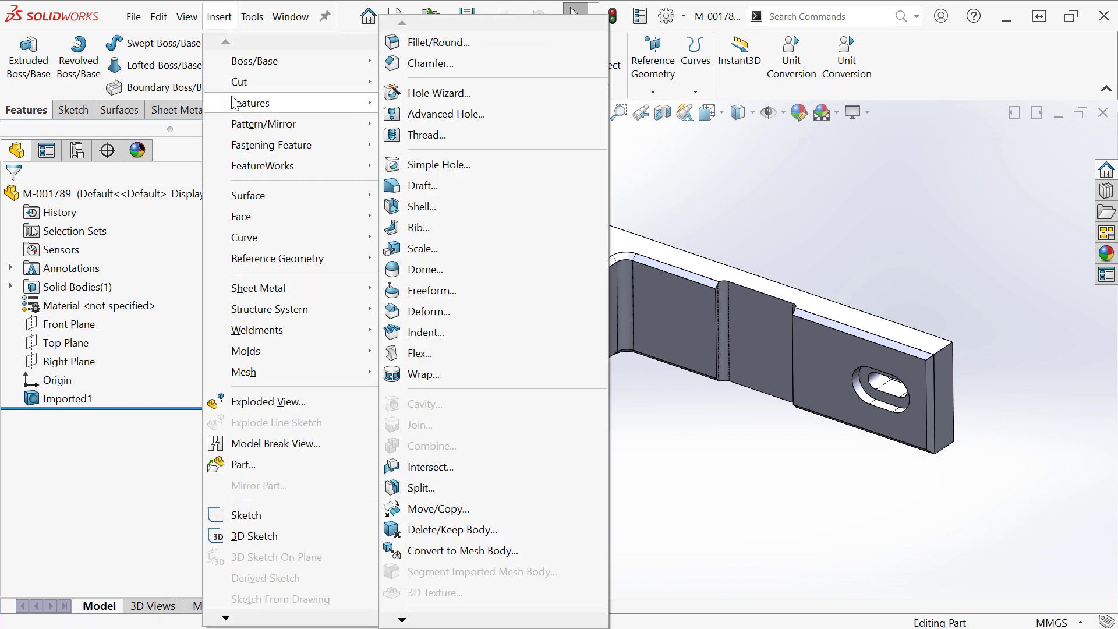
pyautogui.click(475, 516)
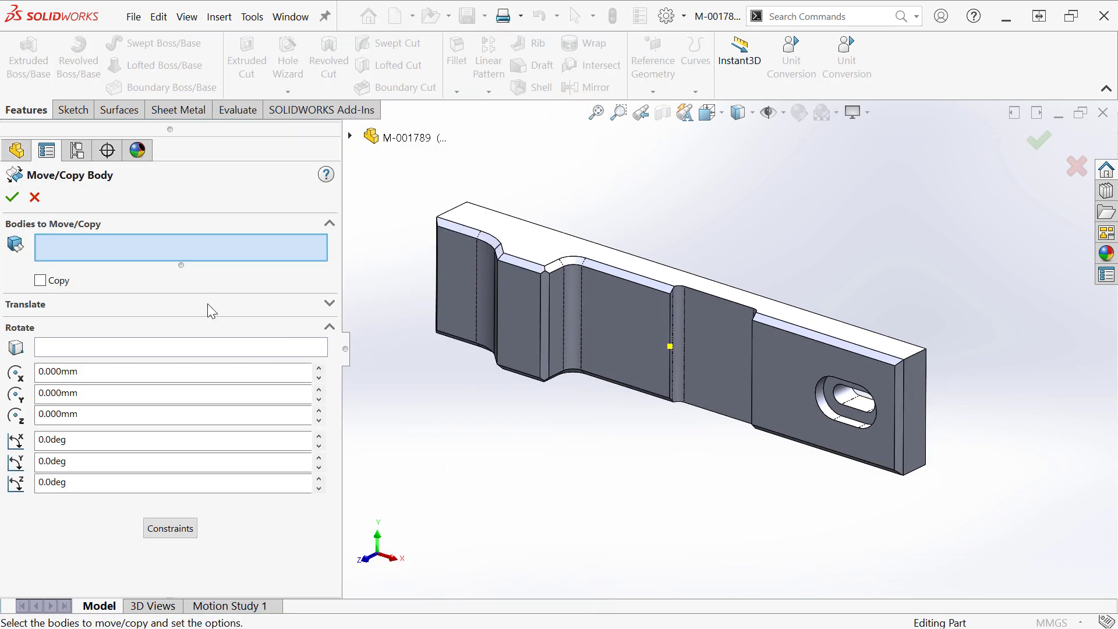
# - Switch Move/Copy Body to rotation settings and select the Imported1 body
pyautogui.click(207, 303)
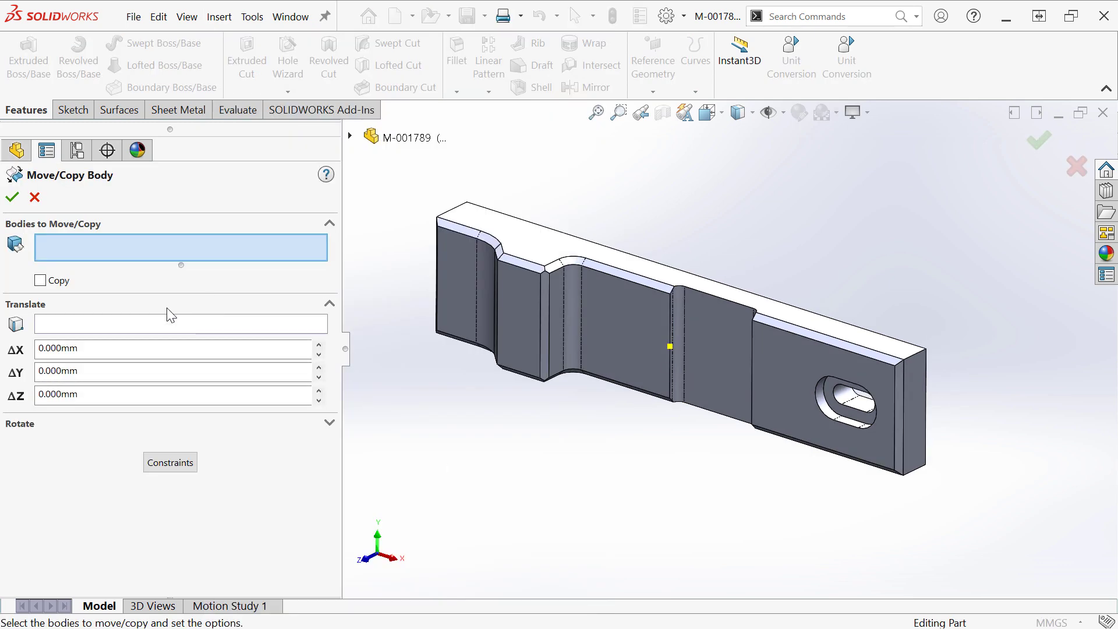
pyautogui.click(151, 425)
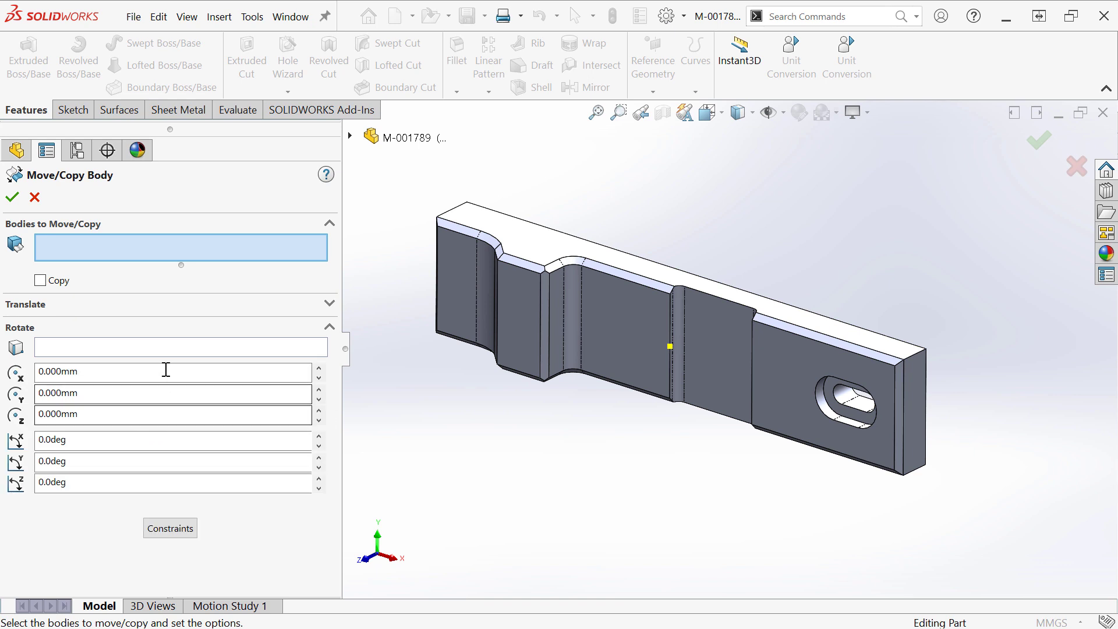
pyautogui.click(560, 317)
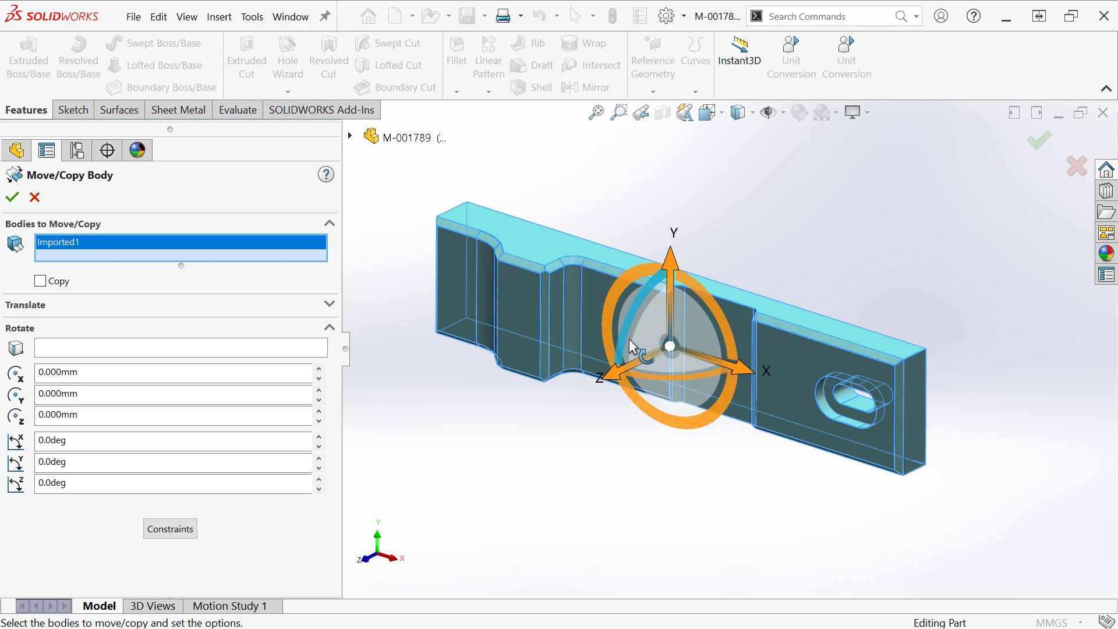
pyautogui.moveTo(629, 339); pyautogui.dragTo(663, 312)
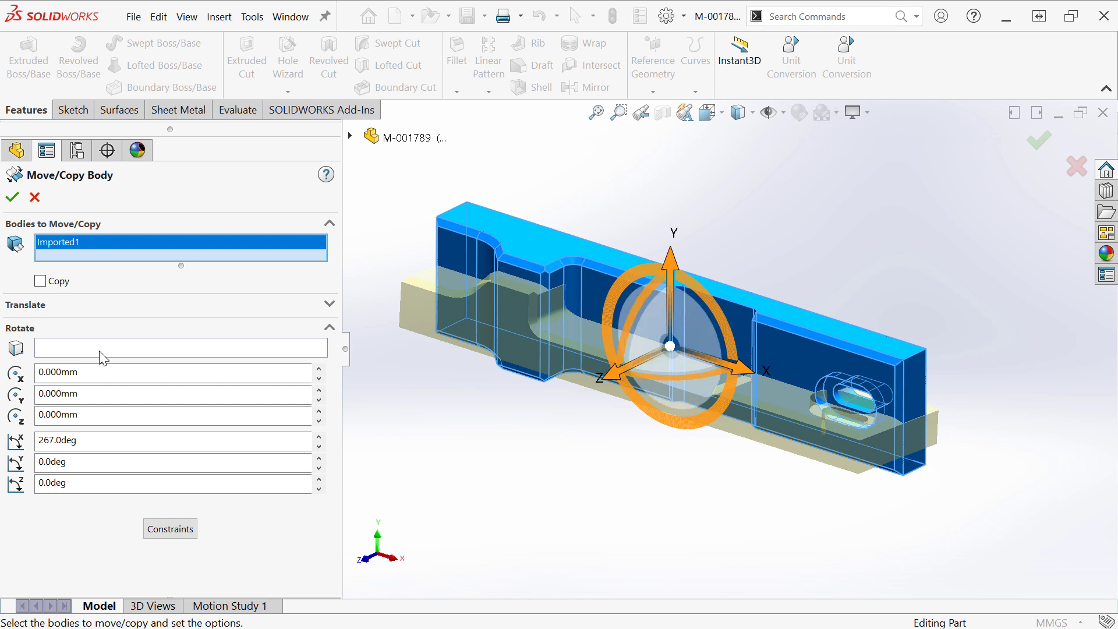
# - Rotate the body 270° about its bottom edge and confirm the feature
pyautogui.click(79, 347)
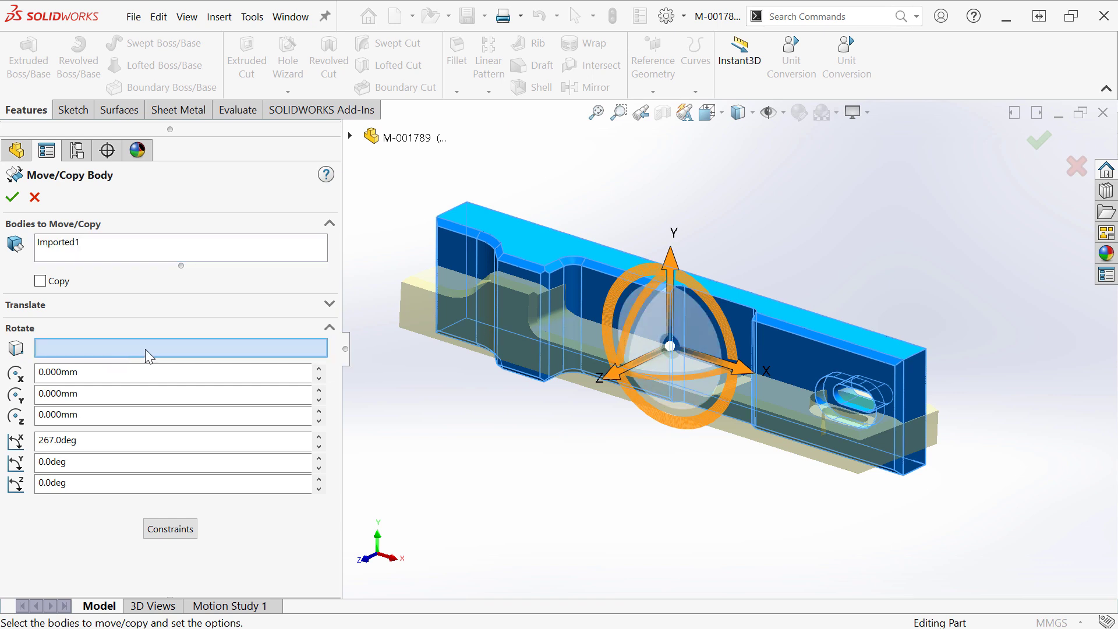
pyautogui.moveTo(735, 504); pyautogui.dragTo(750, 378, button='middle')
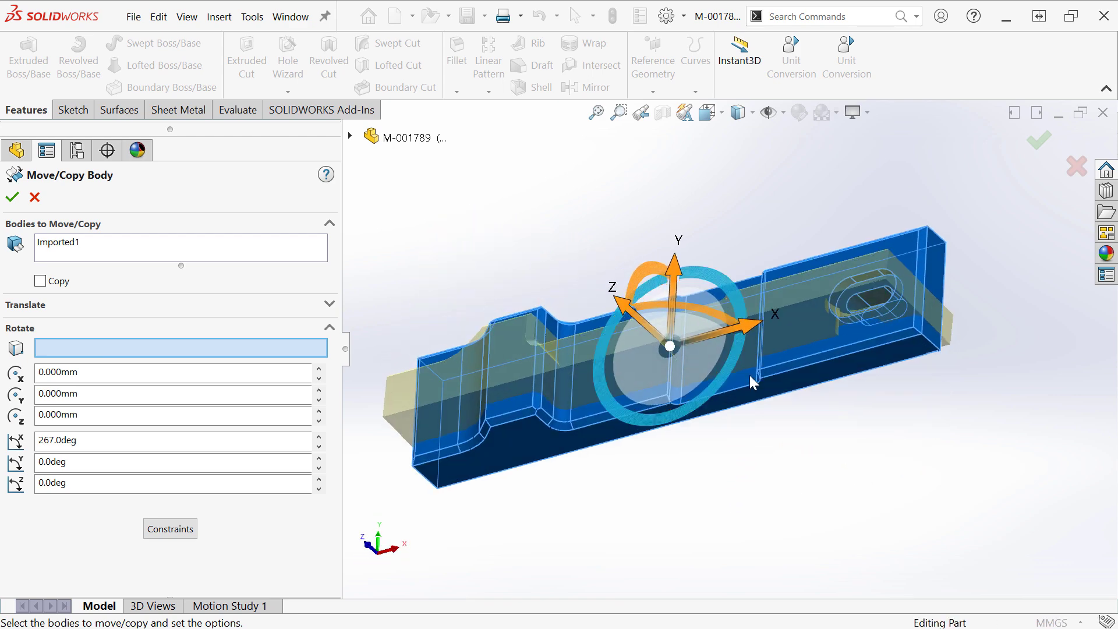
pyautogui.click(757, 401)
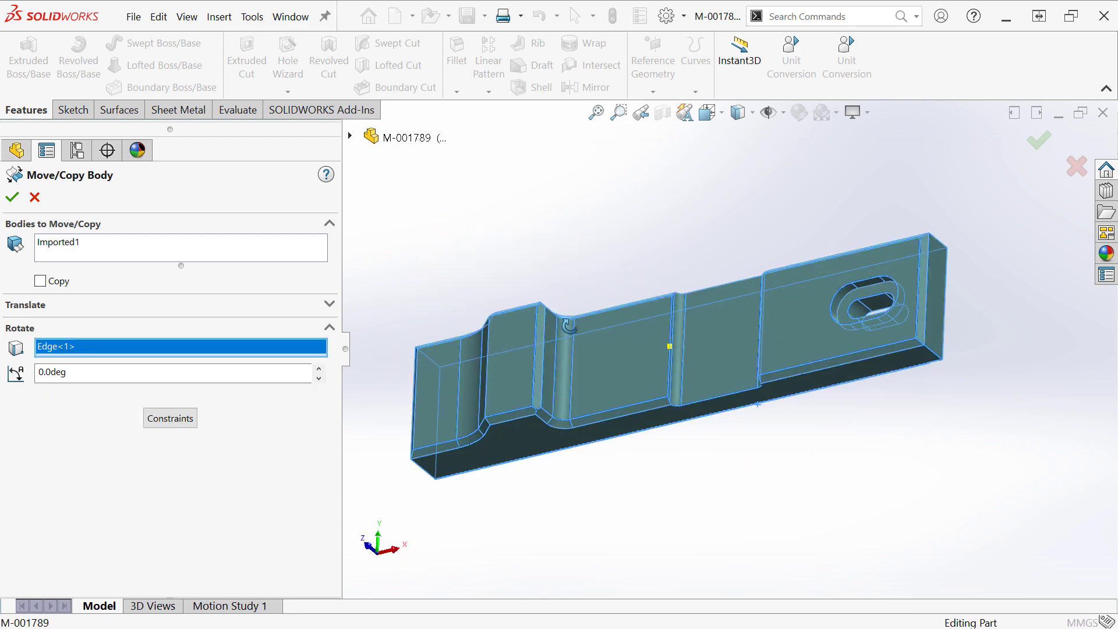
pyautogui.moveTo(569, 325); pyautogui.dragTo(460, 409, button='middle')
pyautogui.doubleClick(105, 371)
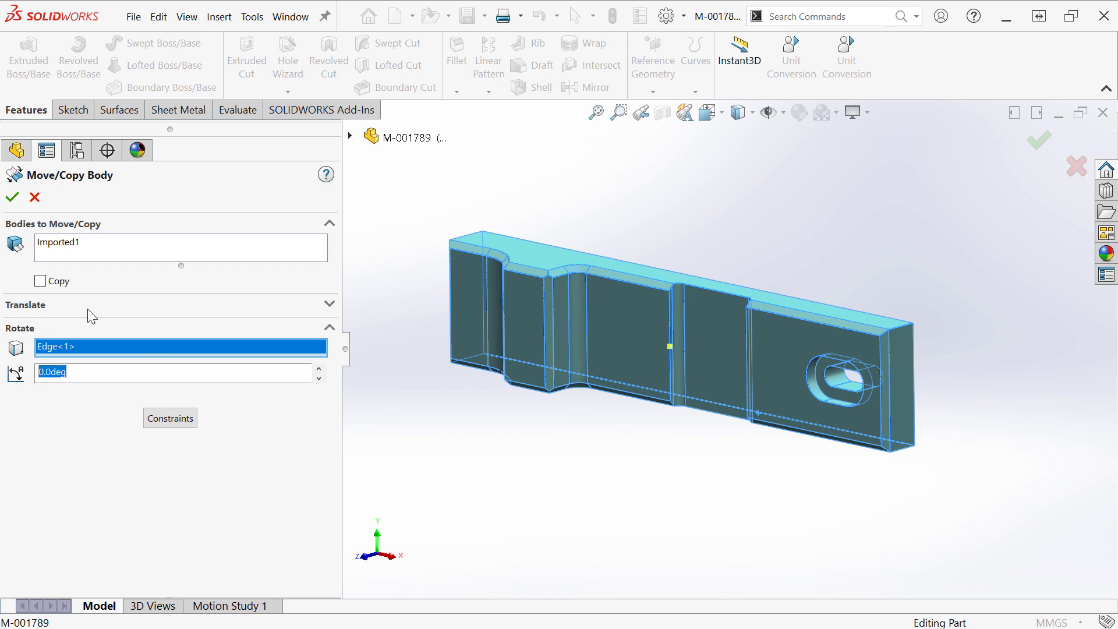
pyautogui.write('270')
pyautogui.press('Return')
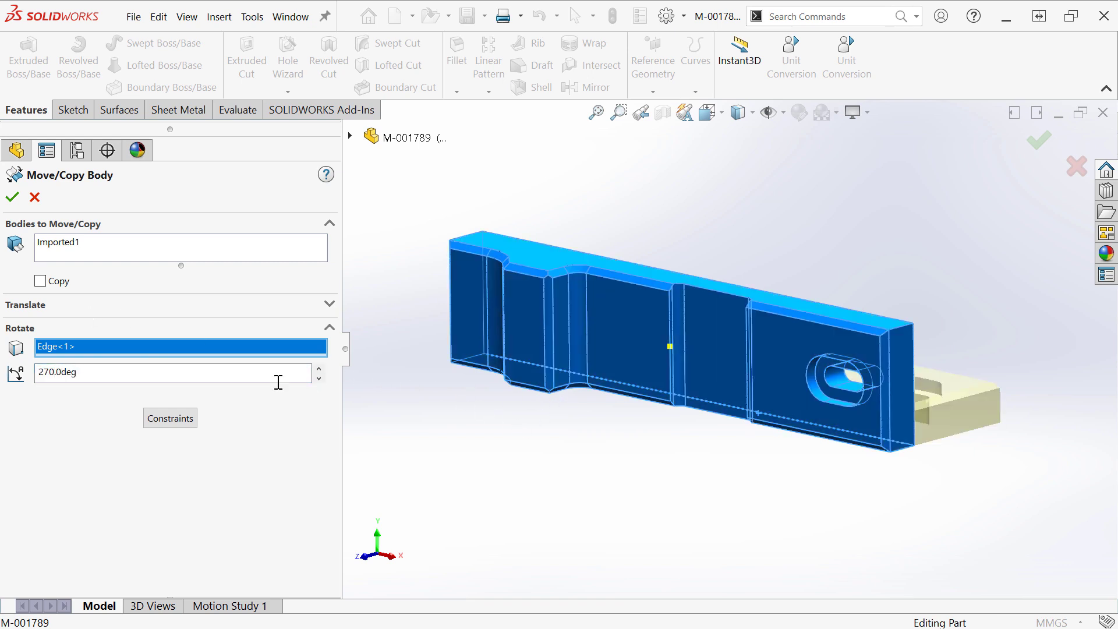
pyautogui.click(18, 194)
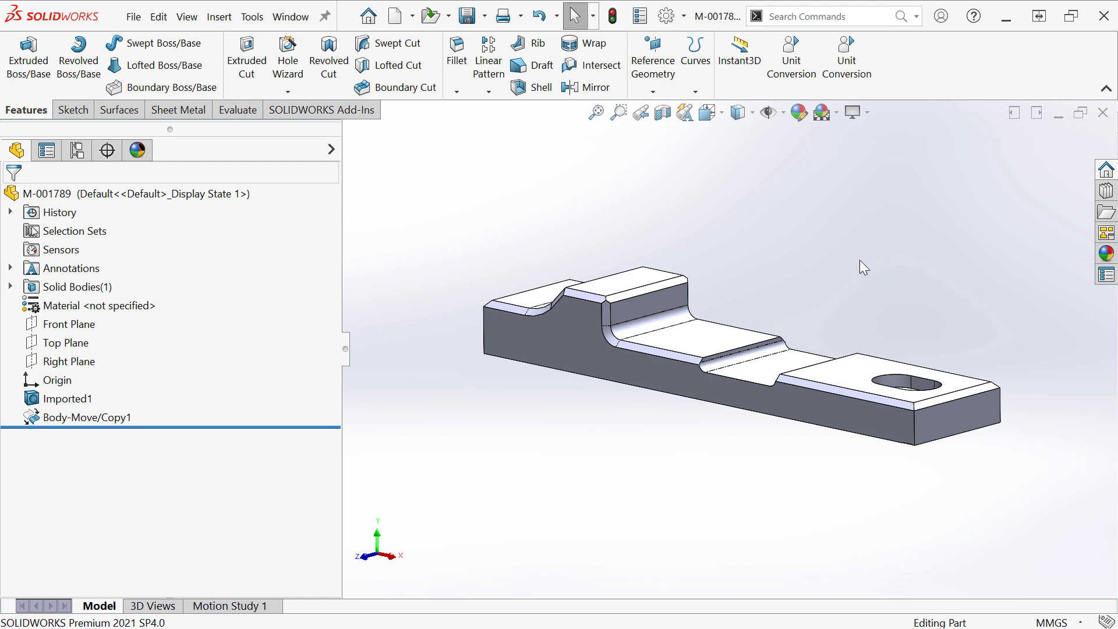
# - View the rotated part from the Top, then orbit slightly off it
pyautogui.press('space')
pyautogui.click(899, 316)
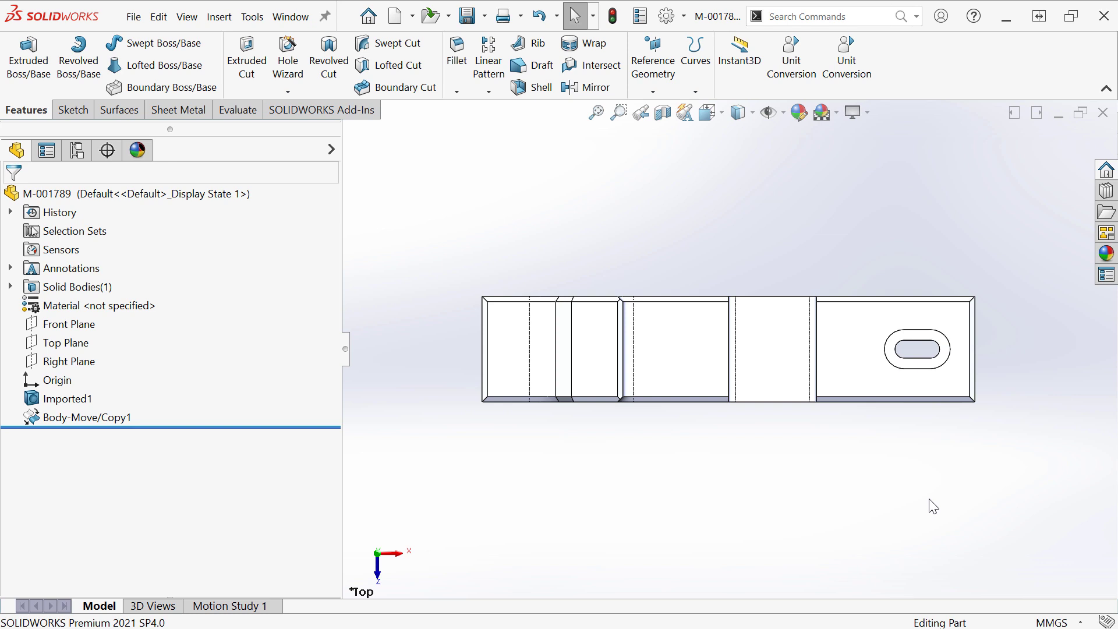
pyautogui.moveTo(599, 517); pyautogui.dragTo(568, 311, button='middle')
# - Roll back above Body-Move/Copy1 and forward again to compare orientations
pyautogui.scroll(-2, 916, 312)
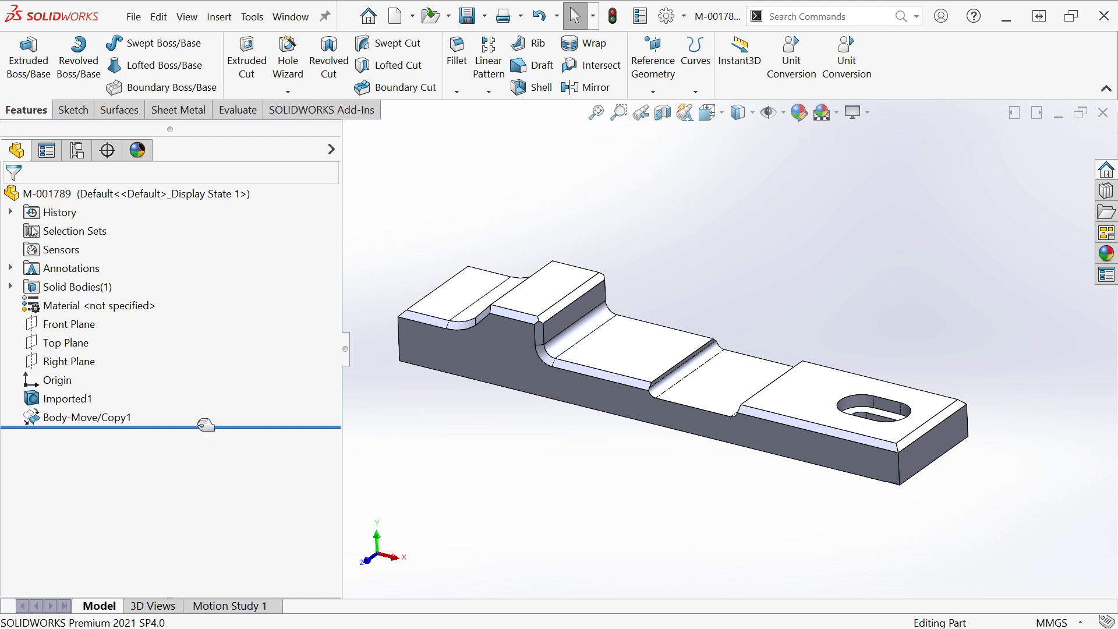
pyautogui.moveTo(71, 422)
pyautogui.moveTo(162, 426); pyautogui.dragTo(162, 407)
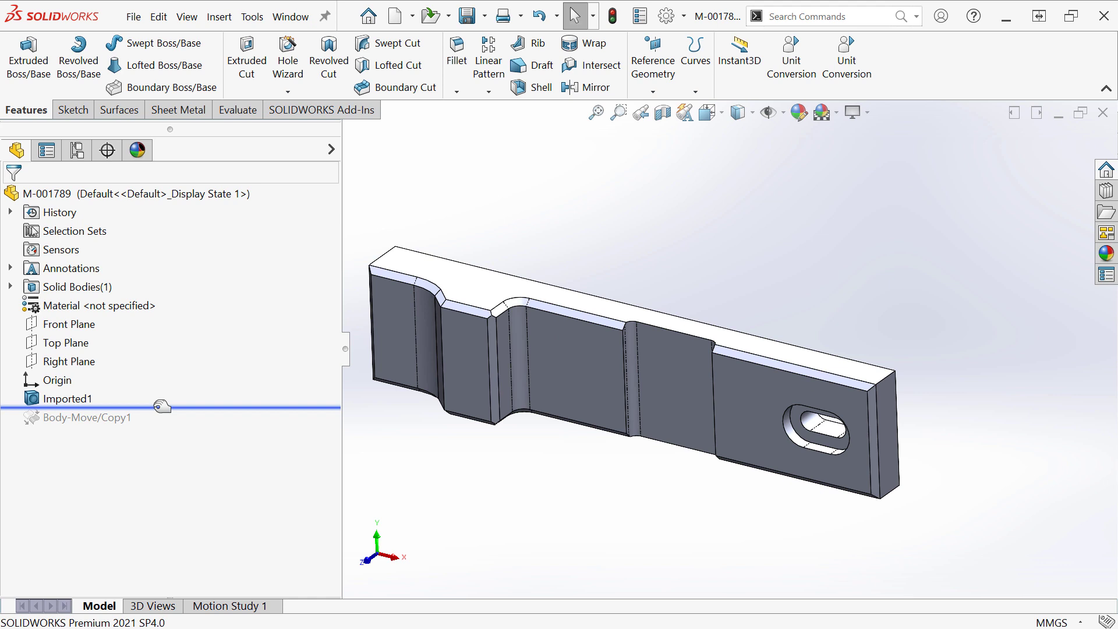
pyautogui.moveTo(162, 407); pyautogui.dragTo(162, 426)
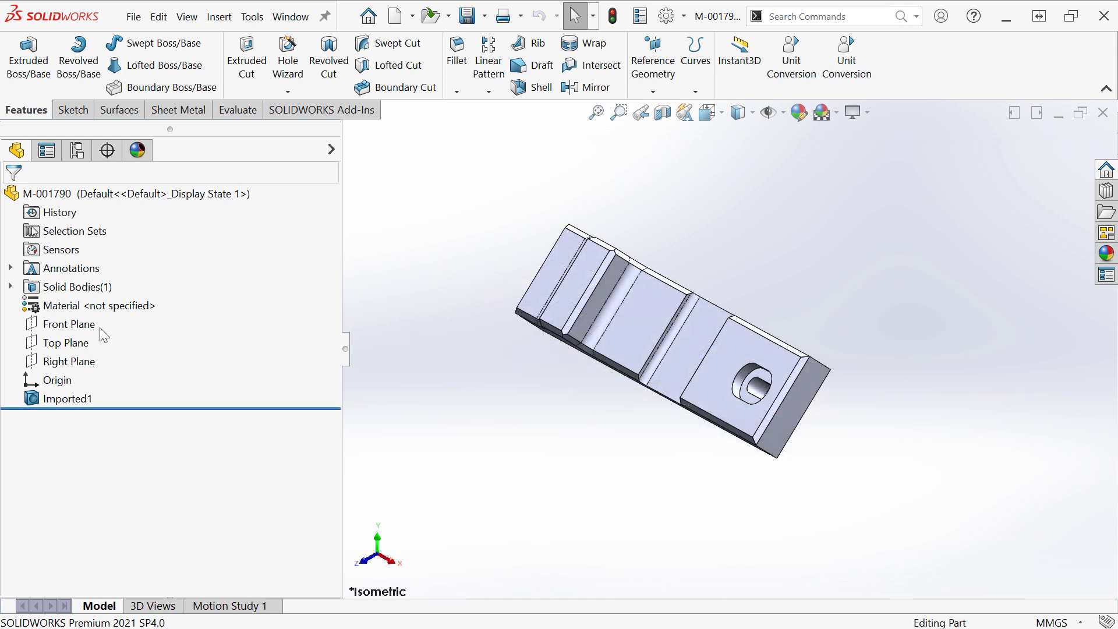
# - Display the Front, Top and Right planes and orbit to see M-001790's tilt against them
pyautogui.click(77, 329)
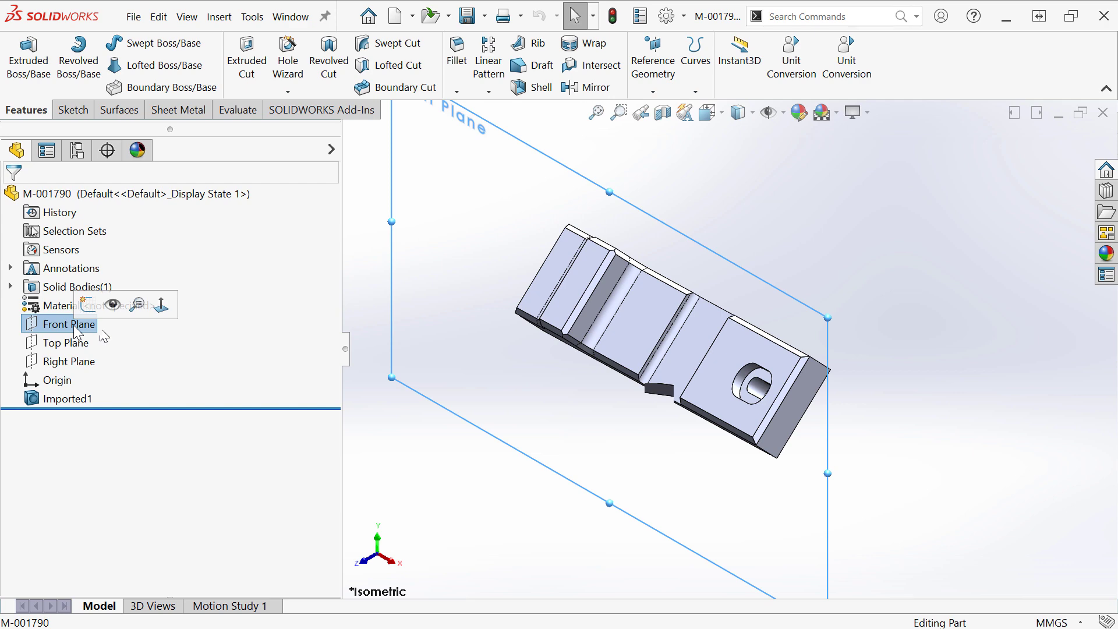
pyautogui.keyDown('ctrl'); pyautogui.click(74, 345); pyautogui.keyUp('ctrl')
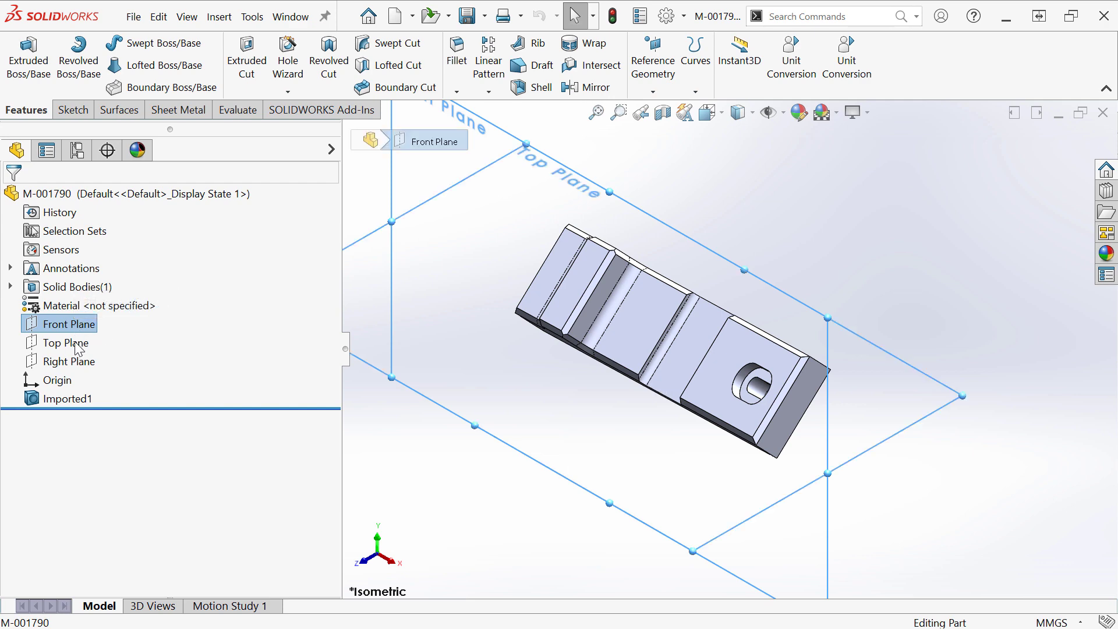
pyautogui.keyDown('ctrl'); pyautogui.click(74, 364); pyautogui.keyUp('ctrl')
pyautogui.moveTo(654, 454); pyautogui.dragTo(736, 357, button='middle')
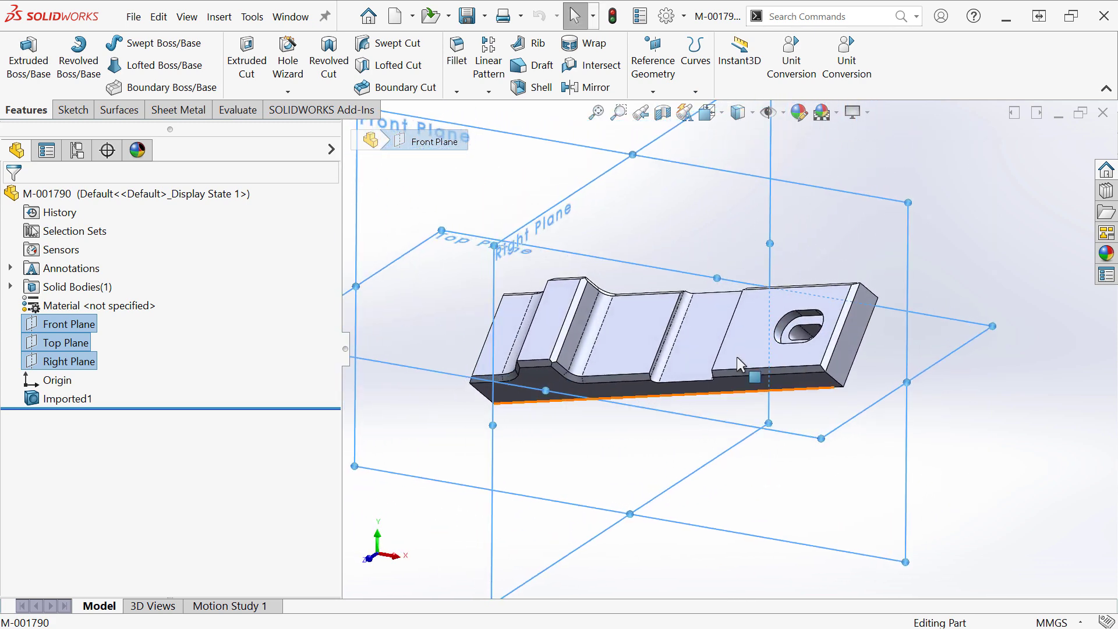
pyautogui.click(917, 253)
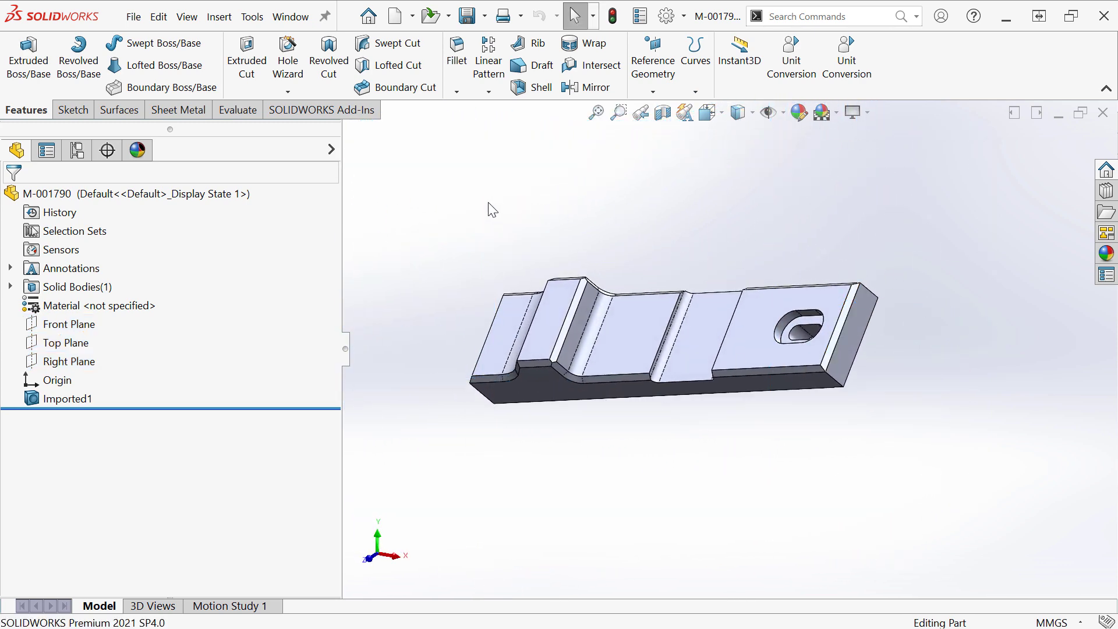
# - Start Move/Copy Body in Constraints mode and select the Imported1 body
pyautogui.click(227, 18)
pyautogui.moveTo(256, 103)
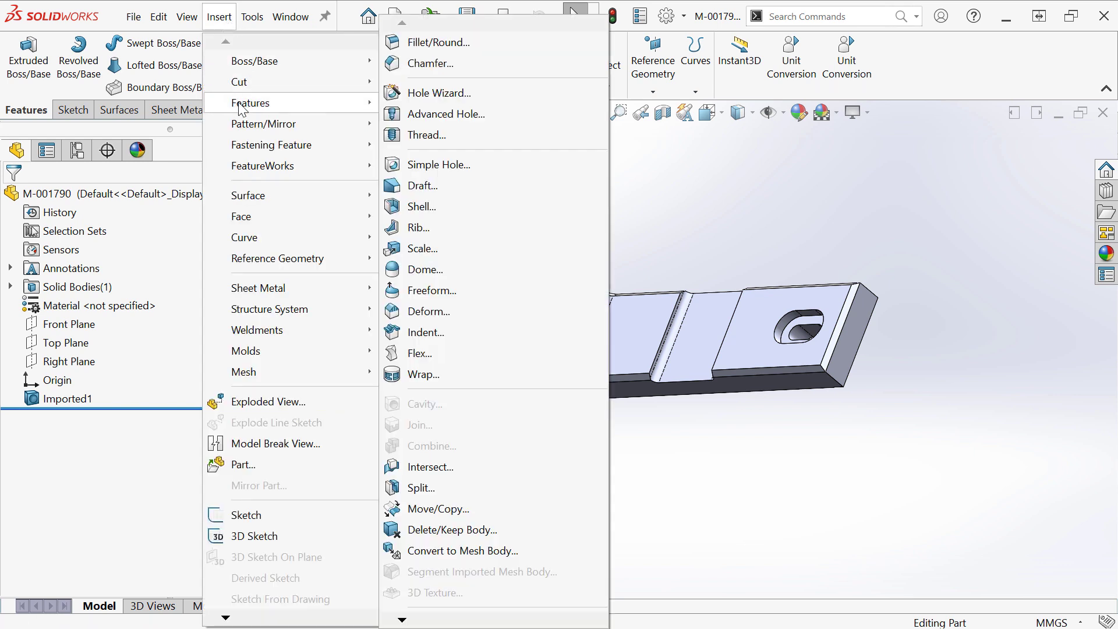
pyautogui.click(449, 510)
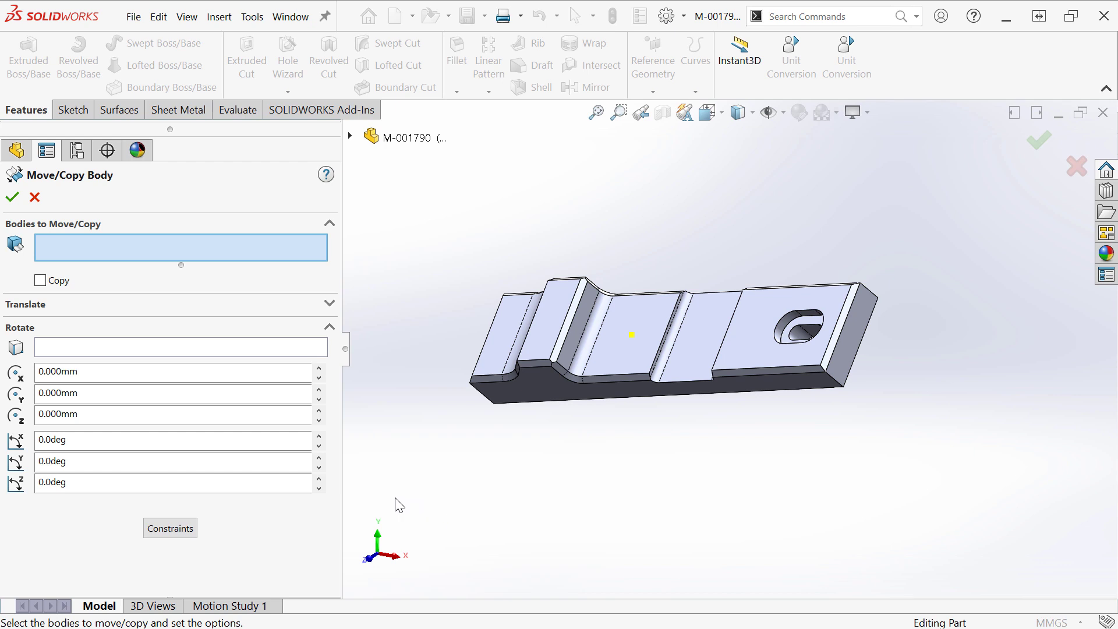
pyautogui.click(173, 529)
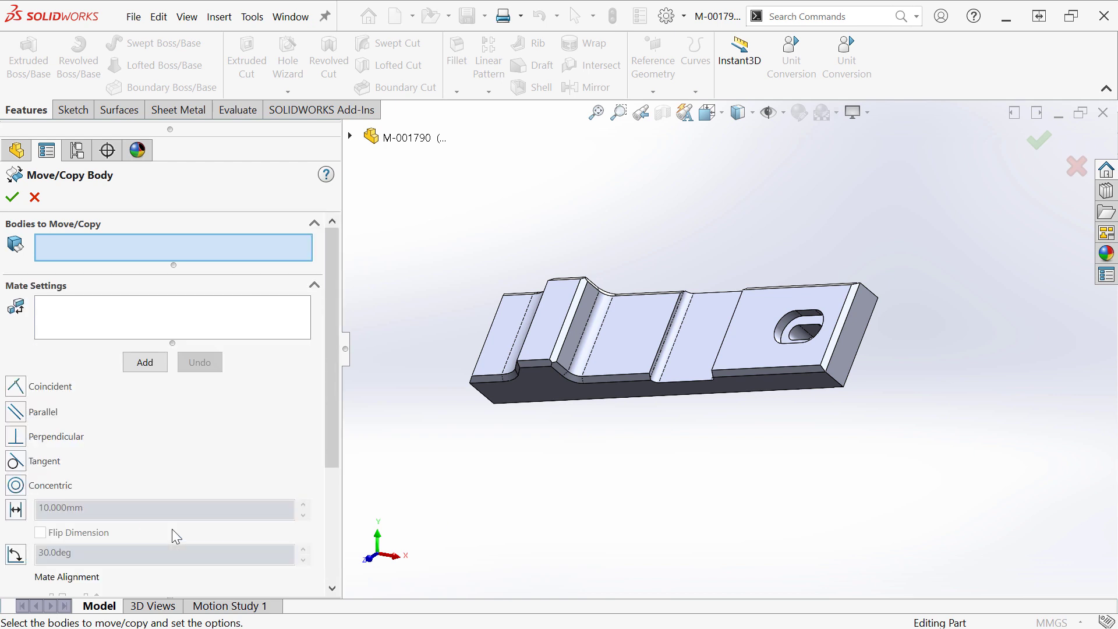
pyautogui.moveTo(331, 415); pyautogui.dragTo(333, 531)
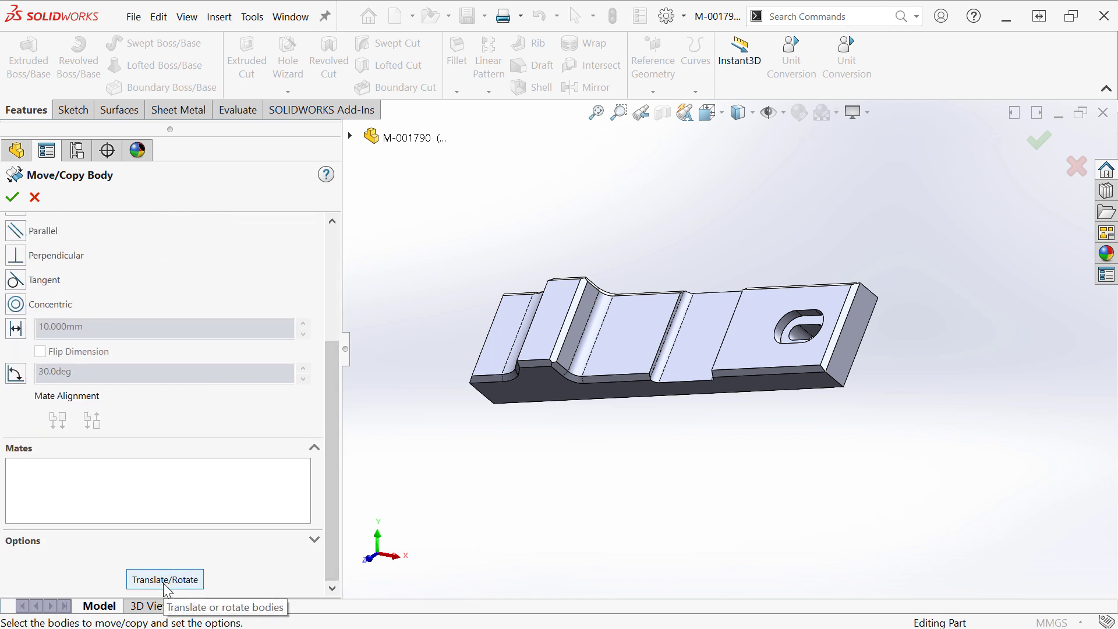
pyautogui.moveTo(332, 539); pyautogui.dragTo(320, 390)
pyautogui.click(529, 330)
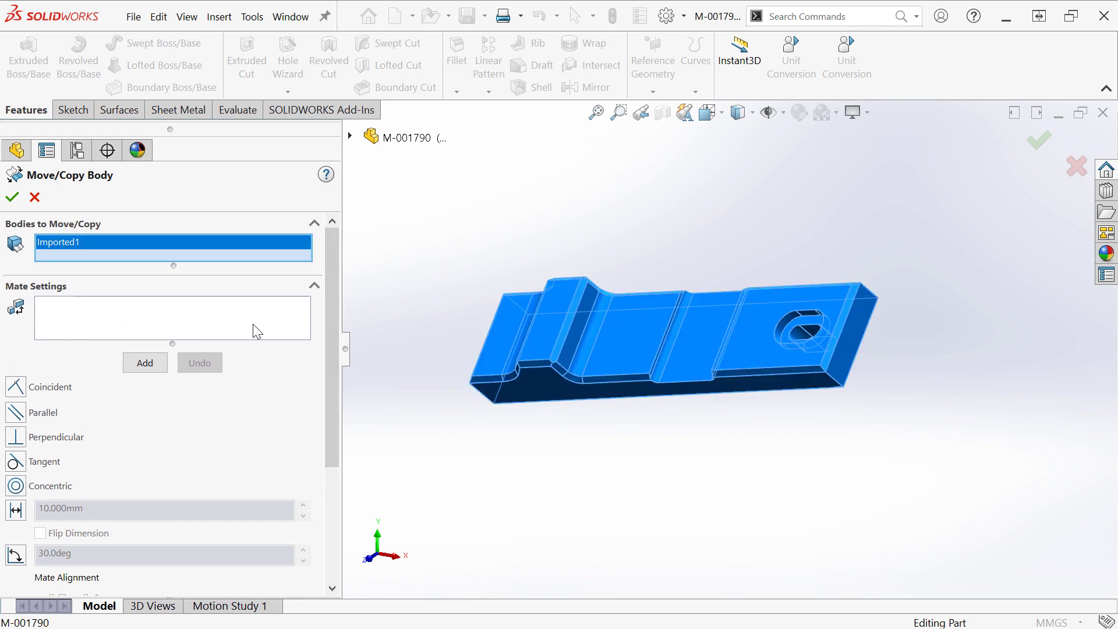
# - Mate the body's bottom face coincident with Top Plane
pyautogui.click(187, 319)
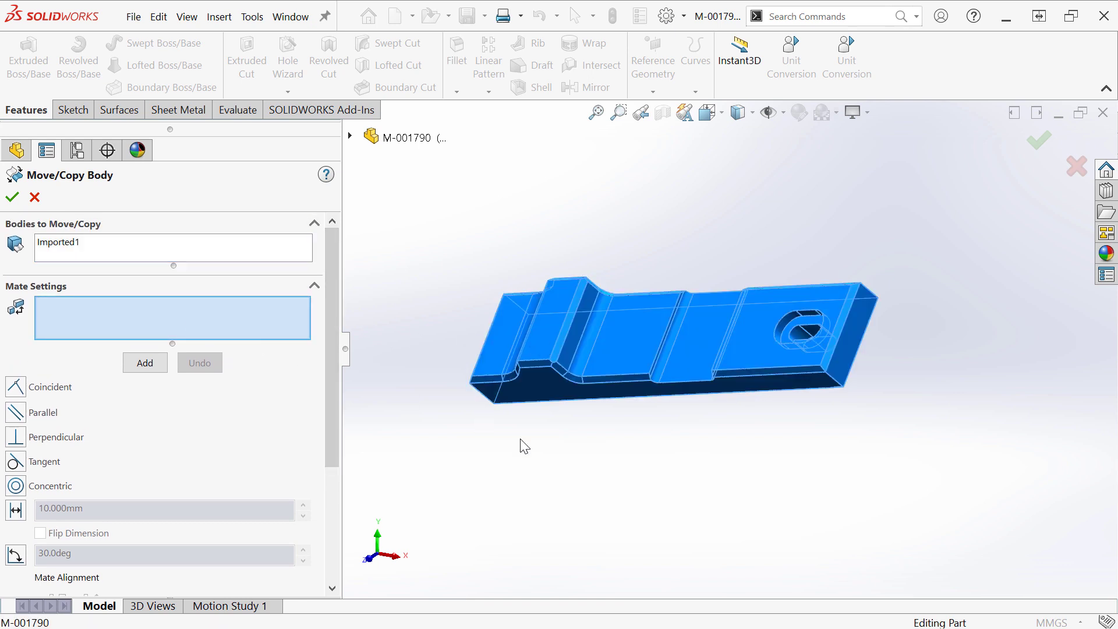
pyautogui.click(351, 138)
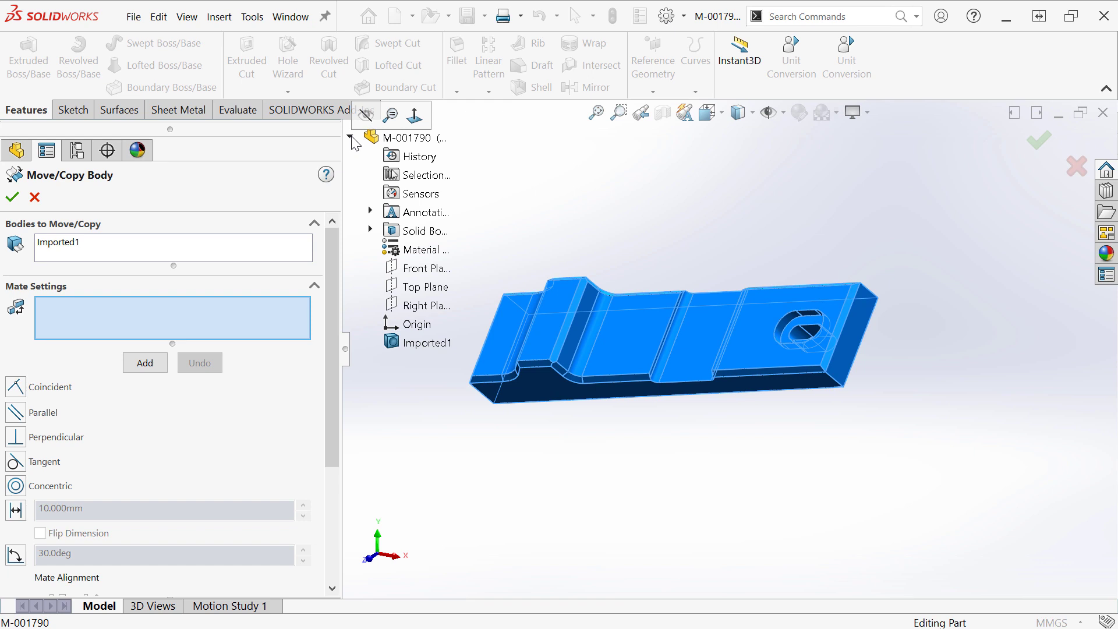
pyautogui.click(430, 288)
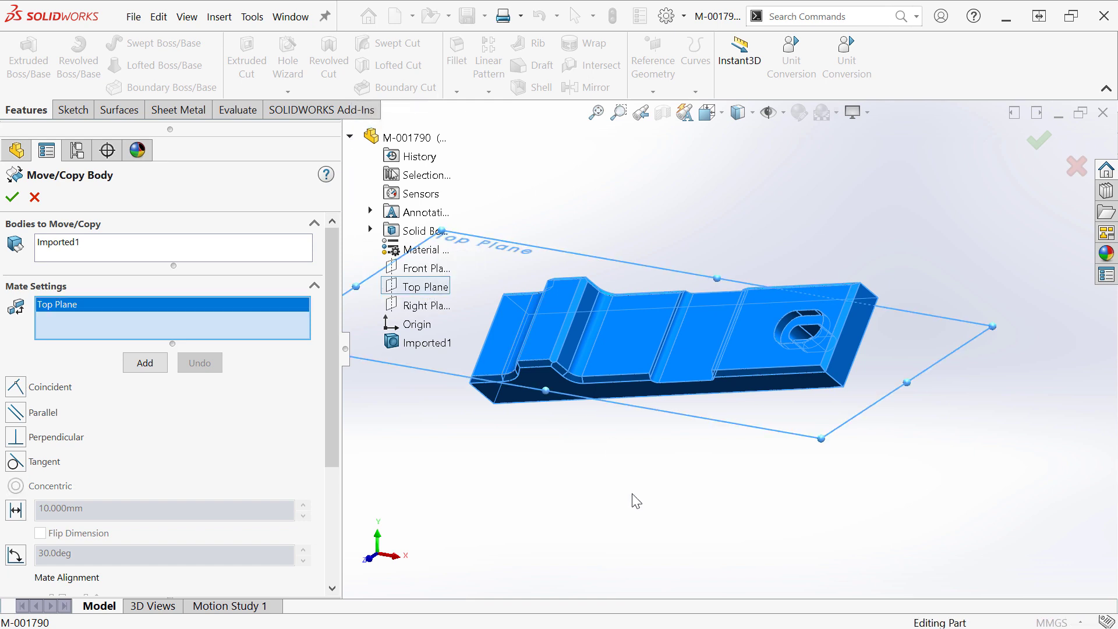
pyautogui.moveTo(626, 483); pyautogui.dragTo(674, 379, button='middle')
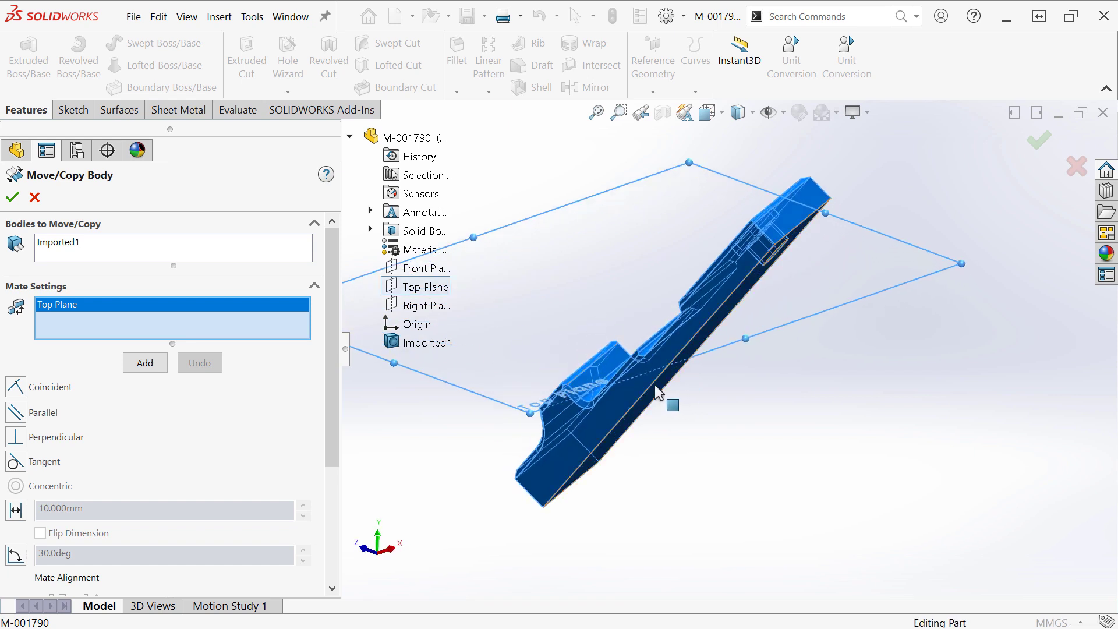
pyautogui.click(660, 391)
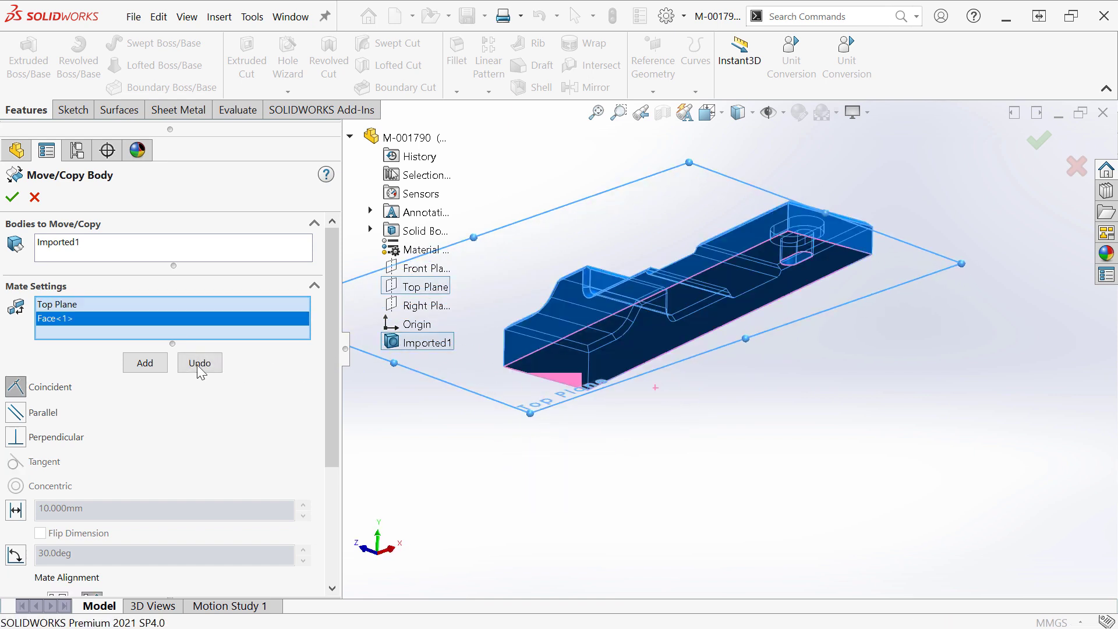
pyautogui.click(143, 363)
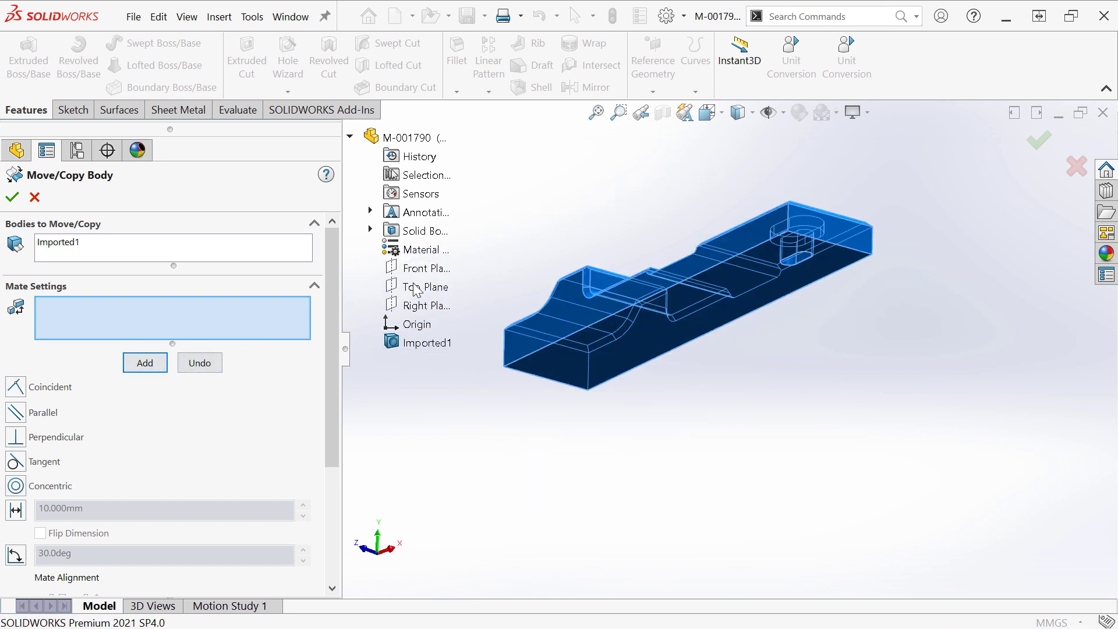
# - Add coincident mates for a side face to Front Plane and an end face to Right Plane, then confirm
pyautogui.click(425, 268)
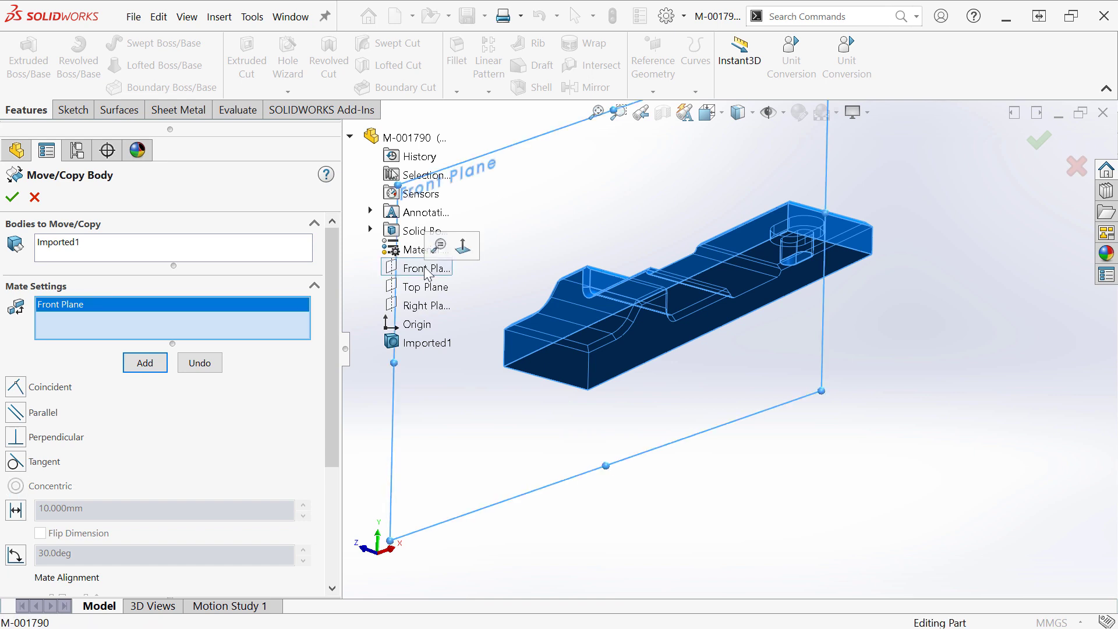
pyautogui.click(565, 300)
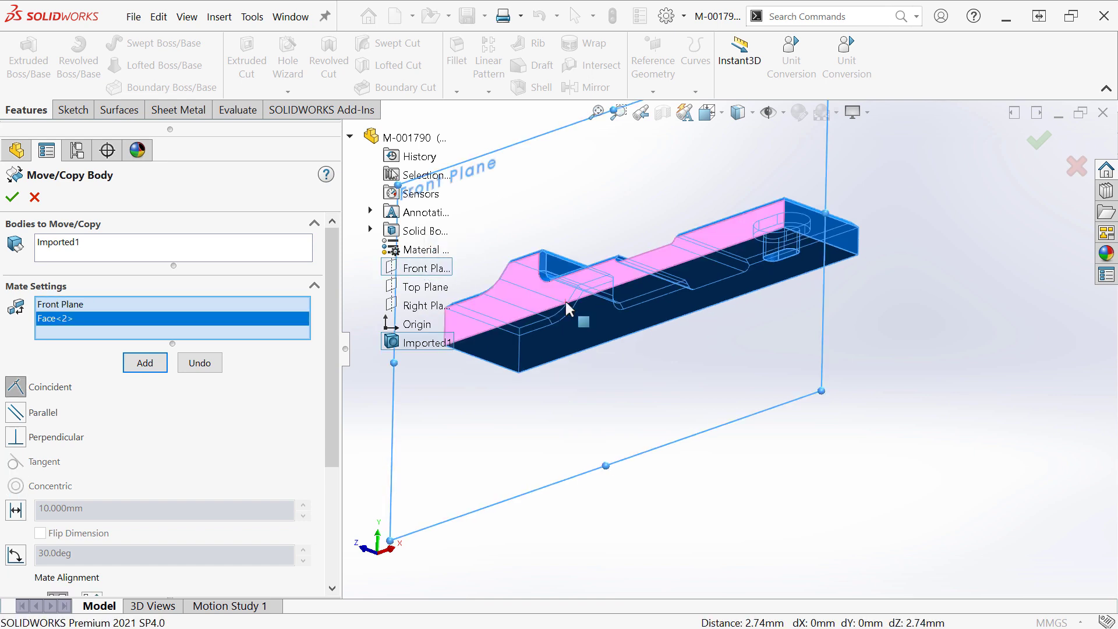
pyautogui.click(144, 366)
pyautogui.click(811, 234)
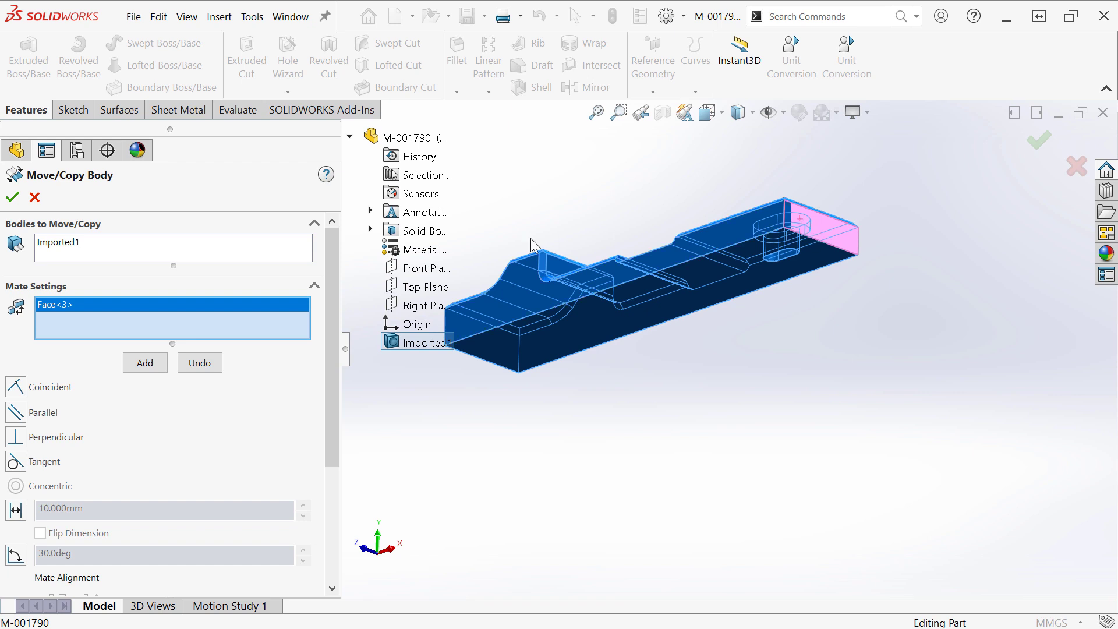
pyautogui.click(420, 305)
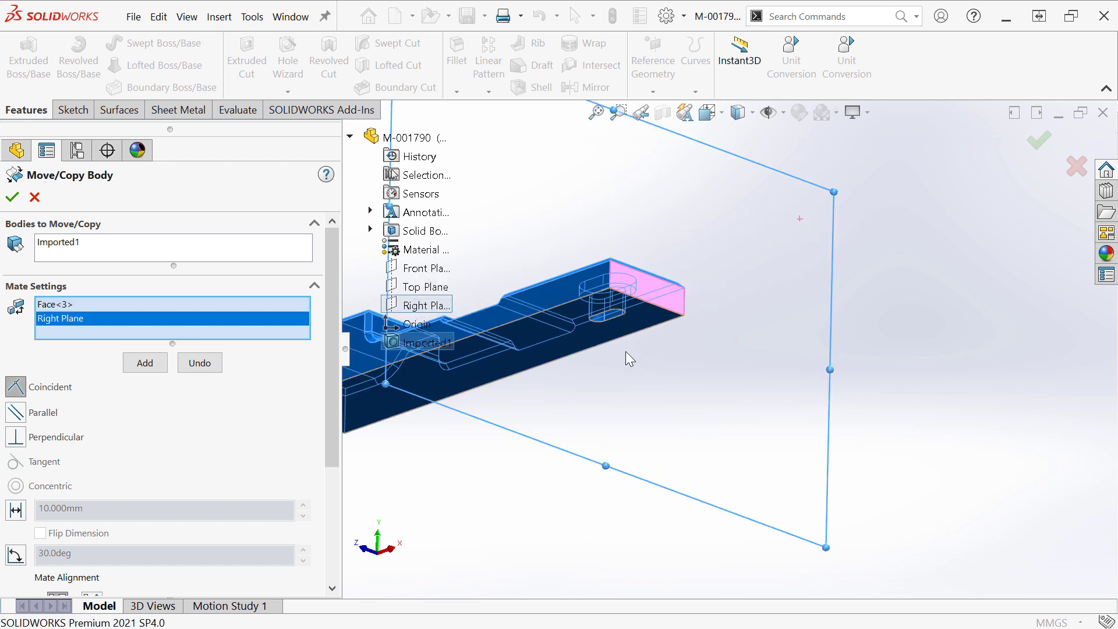
pyautogui.moveTo(629, 358); pyautogui.dragTo(618, 425, button='middle')
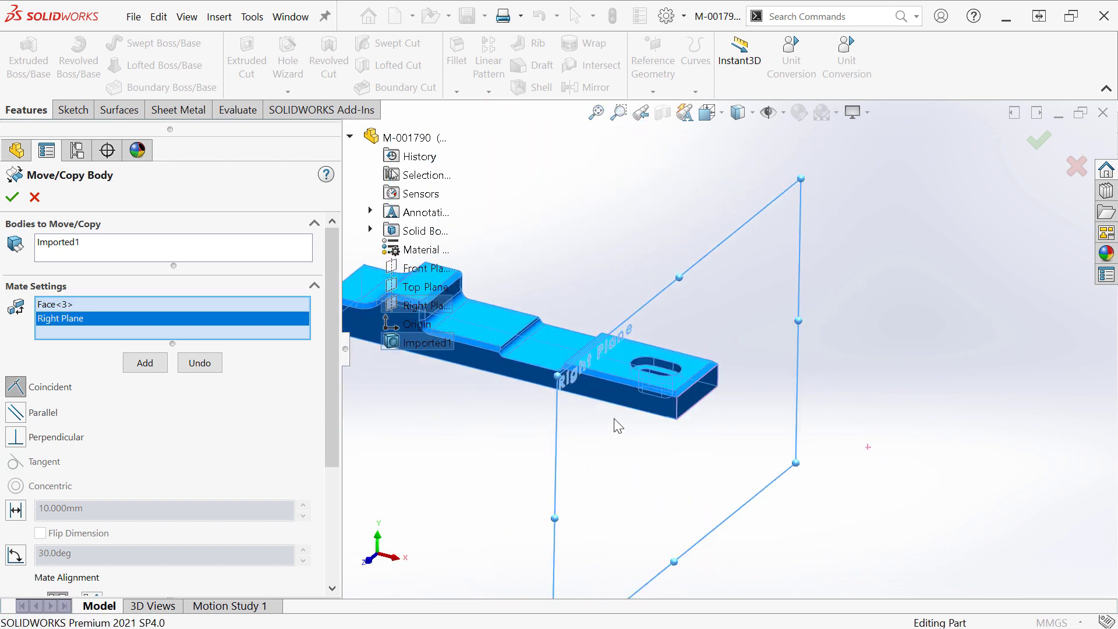
pyautogui.click(12, 197)
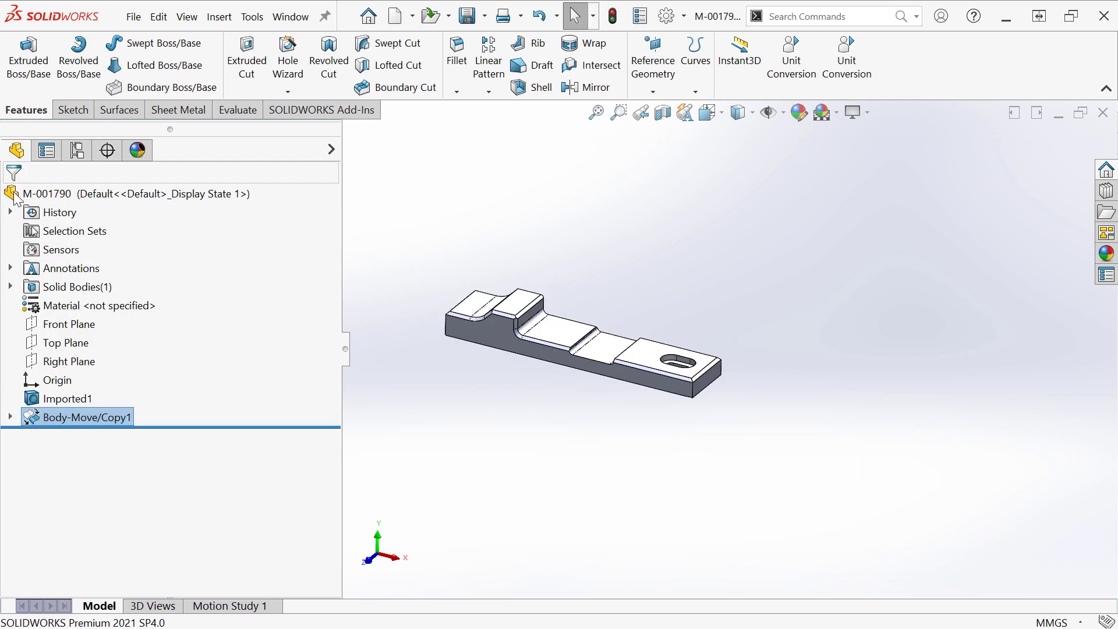
# - Expand Body-Move/Copy1 to reveal its three coincident mates and preview the pre-move state
pyautogui.click(560, 431)
pyautogui.scroll(-3, 485, 310)
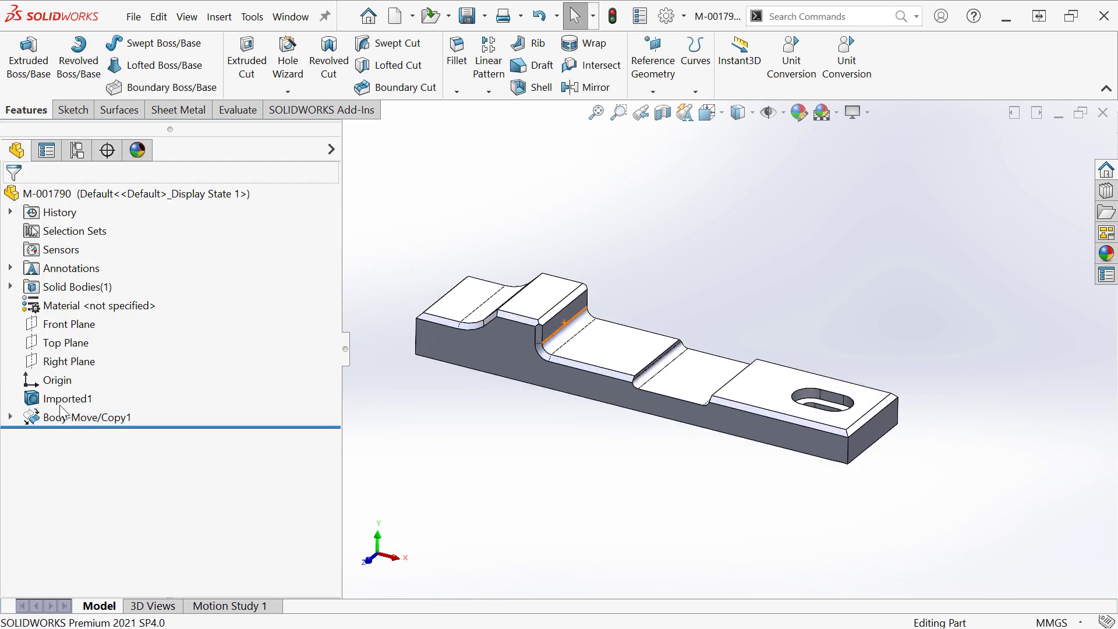
pyautogui.click(10, 417)
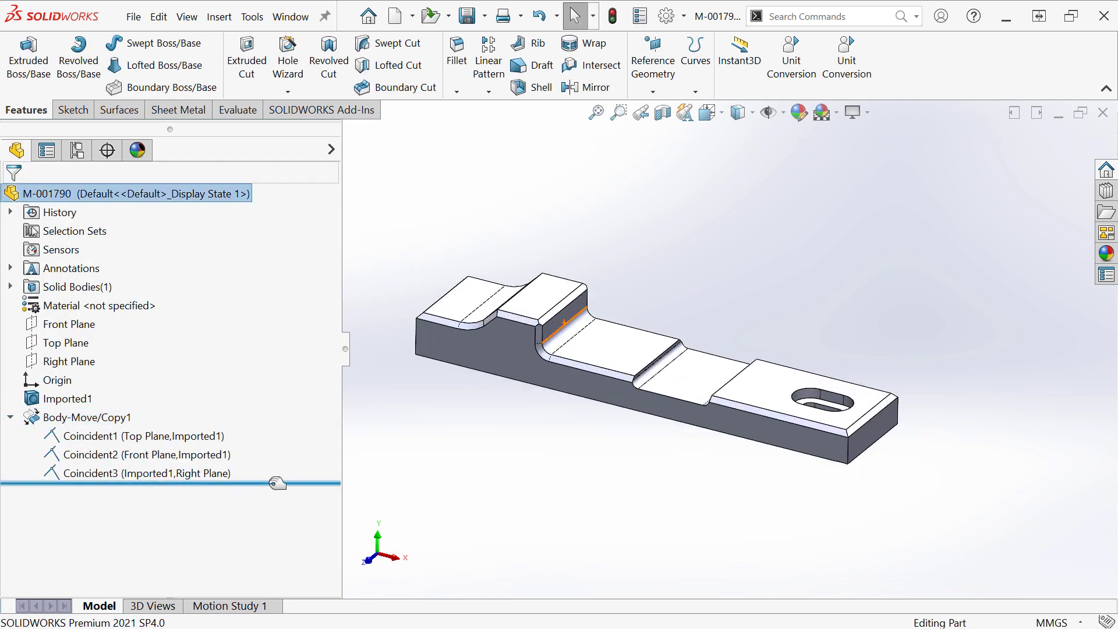
pyautogui.moveTo(278, 483); pyautogui.dragTo(283, 454)
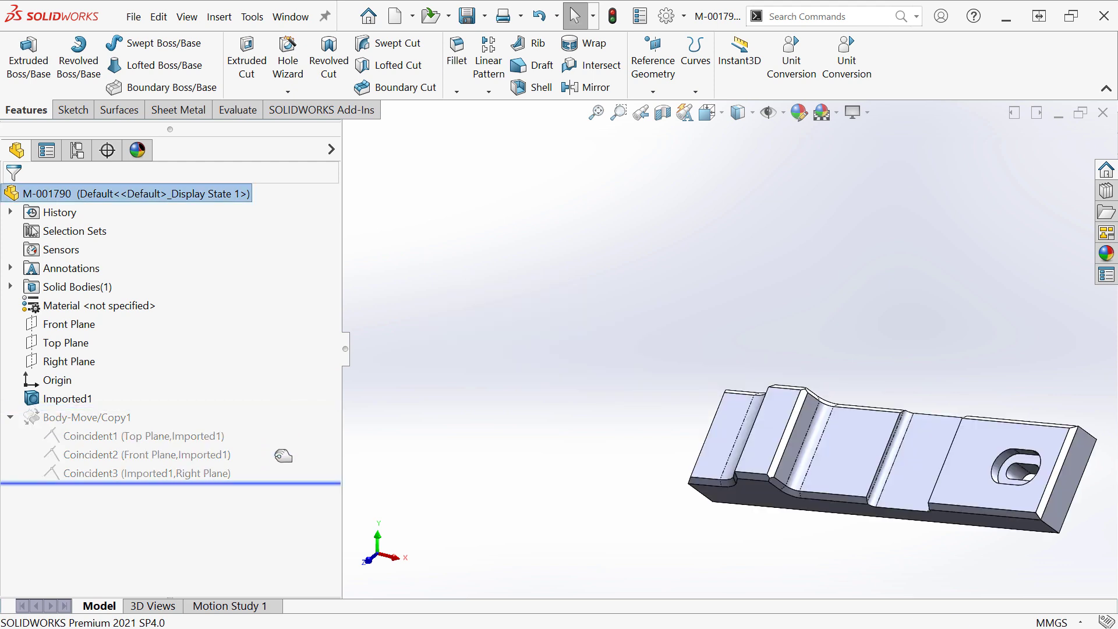
pyautogui.rightClick(78, 420)
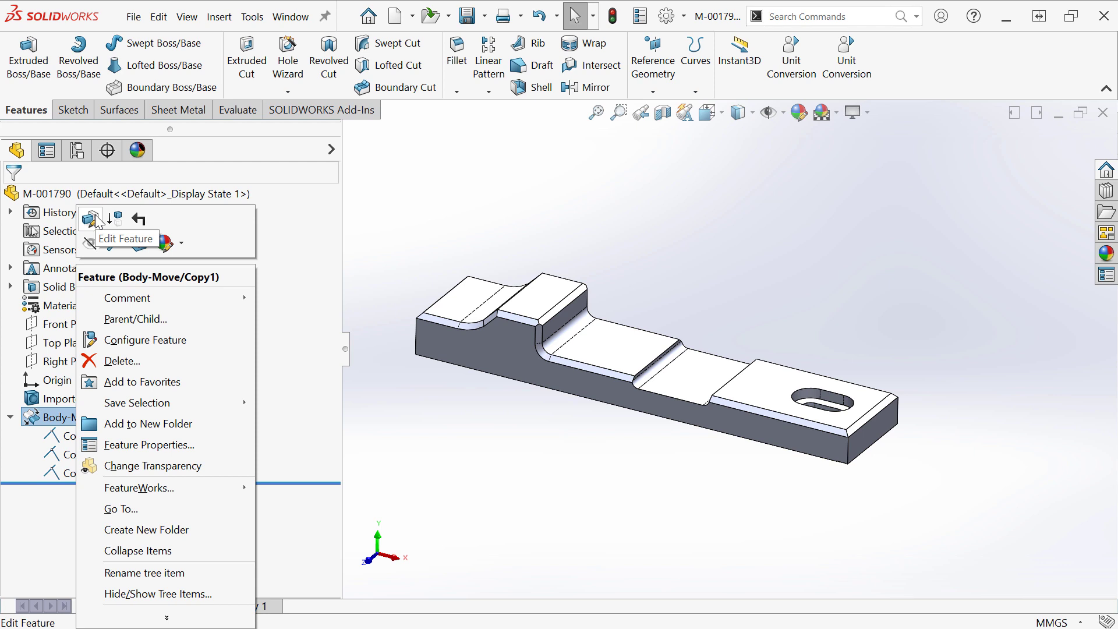
pyautogui.click(489, 215)
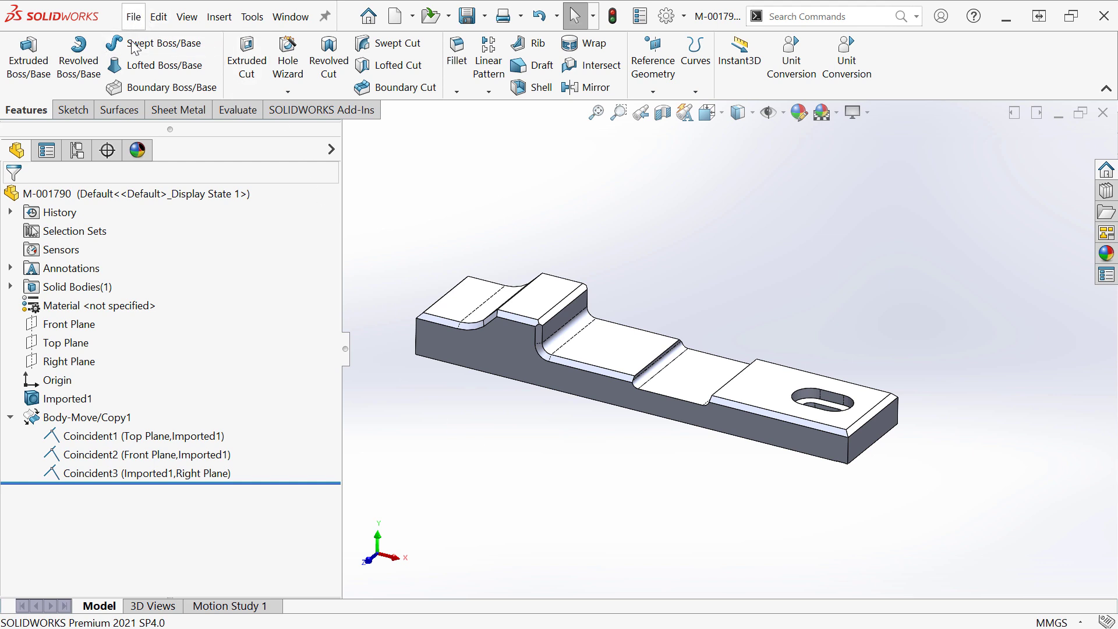
pyautogui.click(666, 17)
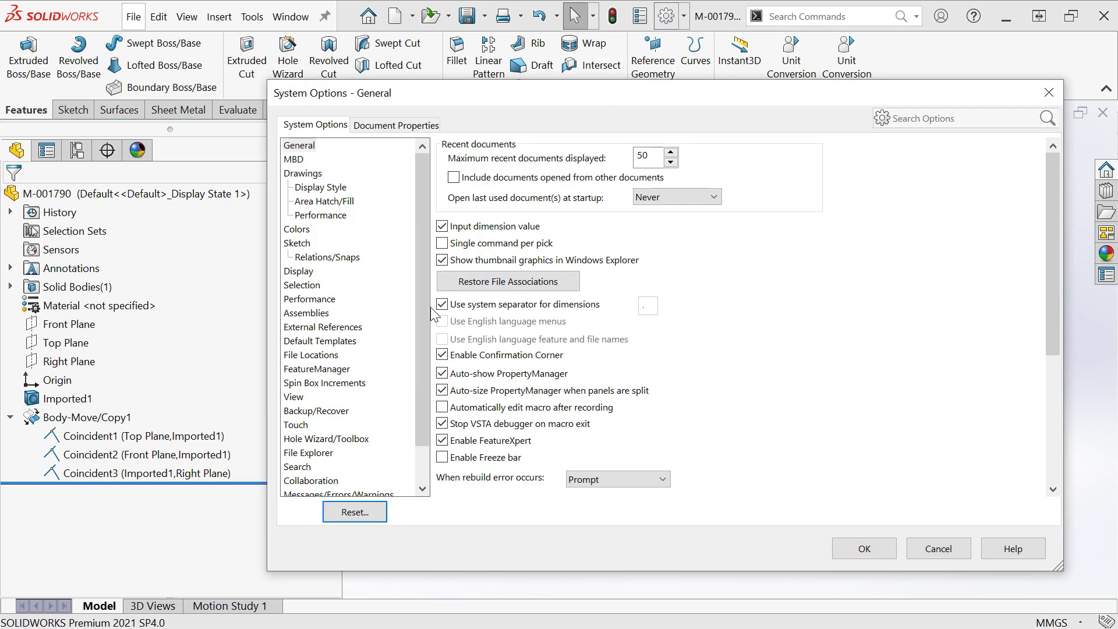
pyautogui.scroll(-1, 387, 422)
pyautogui.click(298, 482)
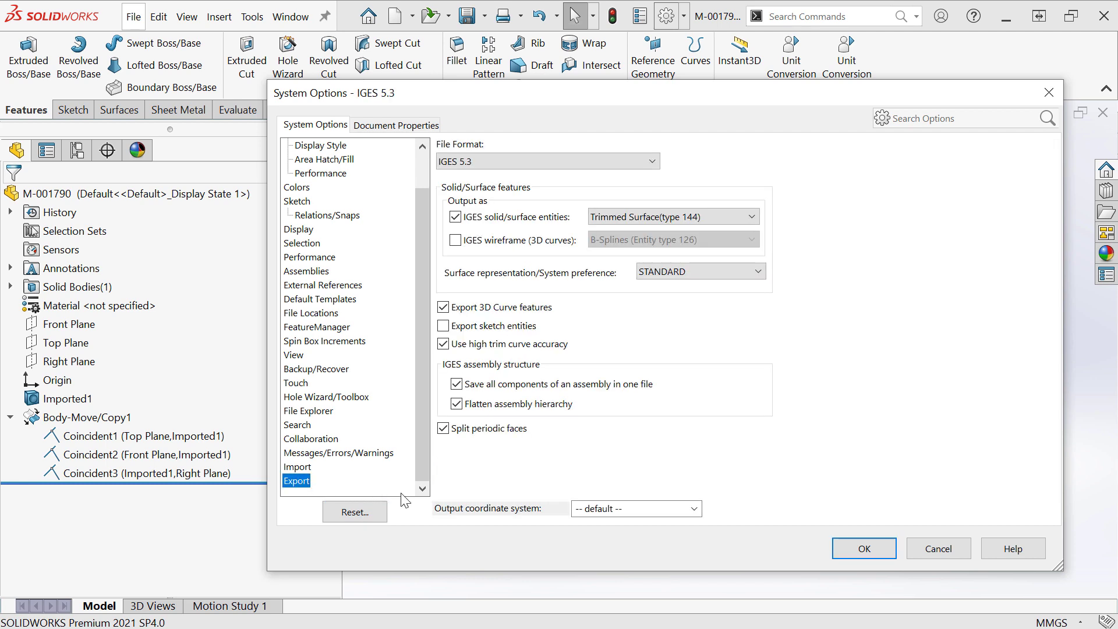
pyautogui.click(695, 509)
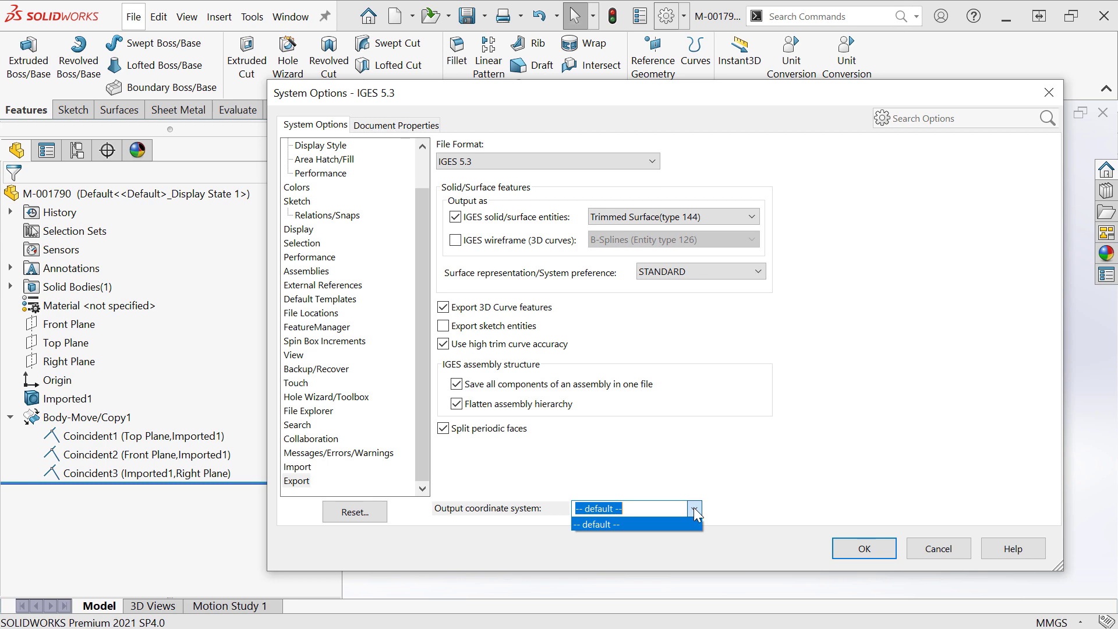
pyautogui.click(780, 508)
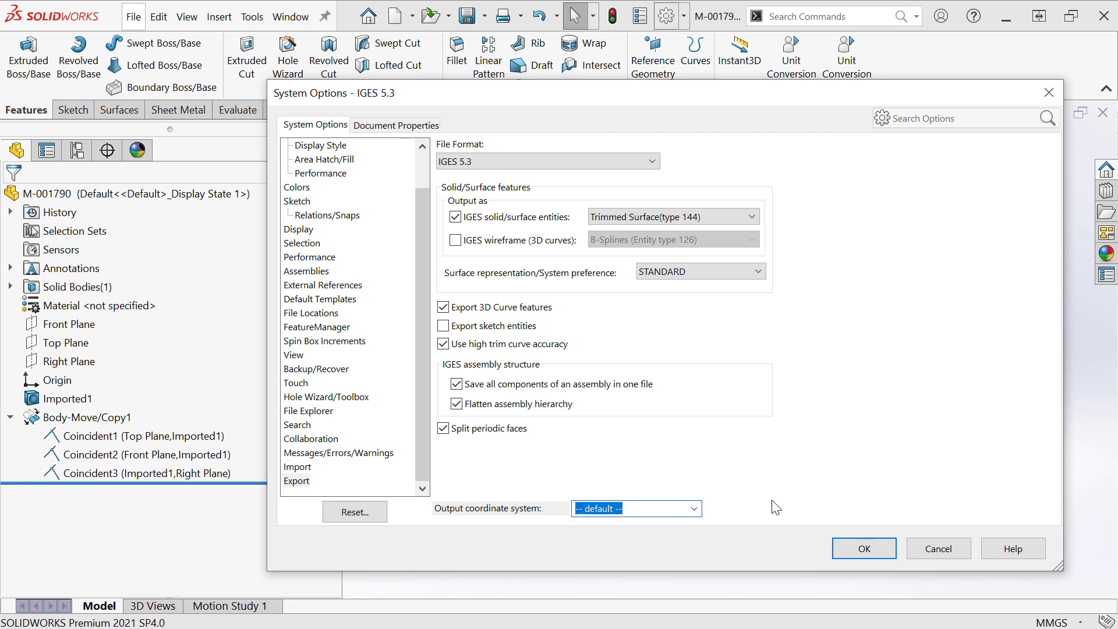
pyautogui.click(948, 552)
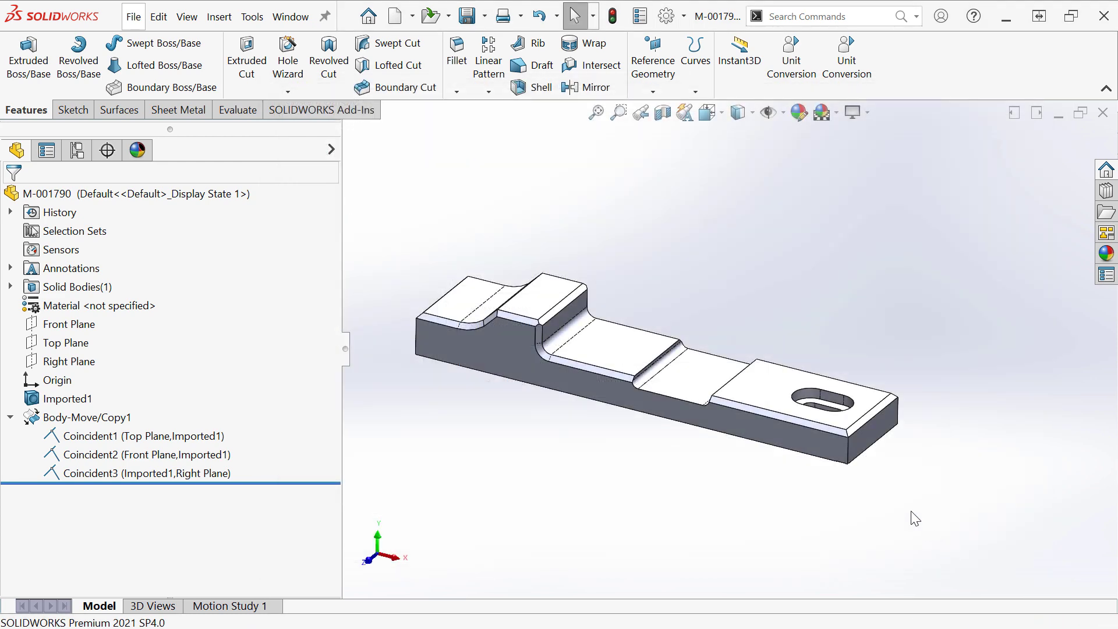
# - Add the Direct Editing tab to the CommandManager ribbon and display its tools
pyautogui.rightClick(253, 117)
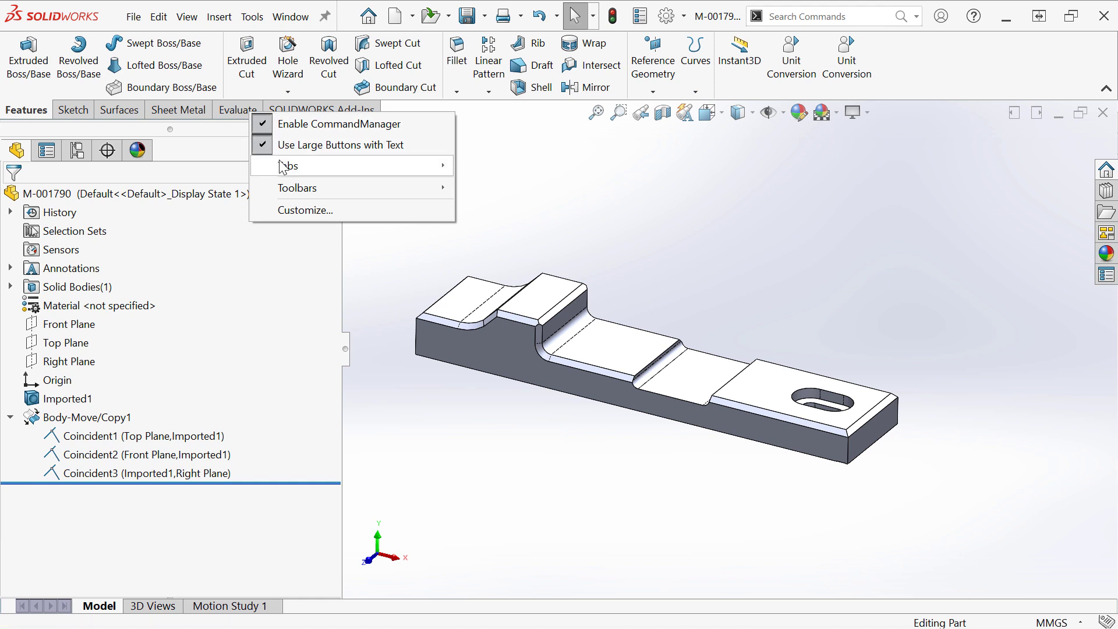
pyautogui.moveTo(283, 169)
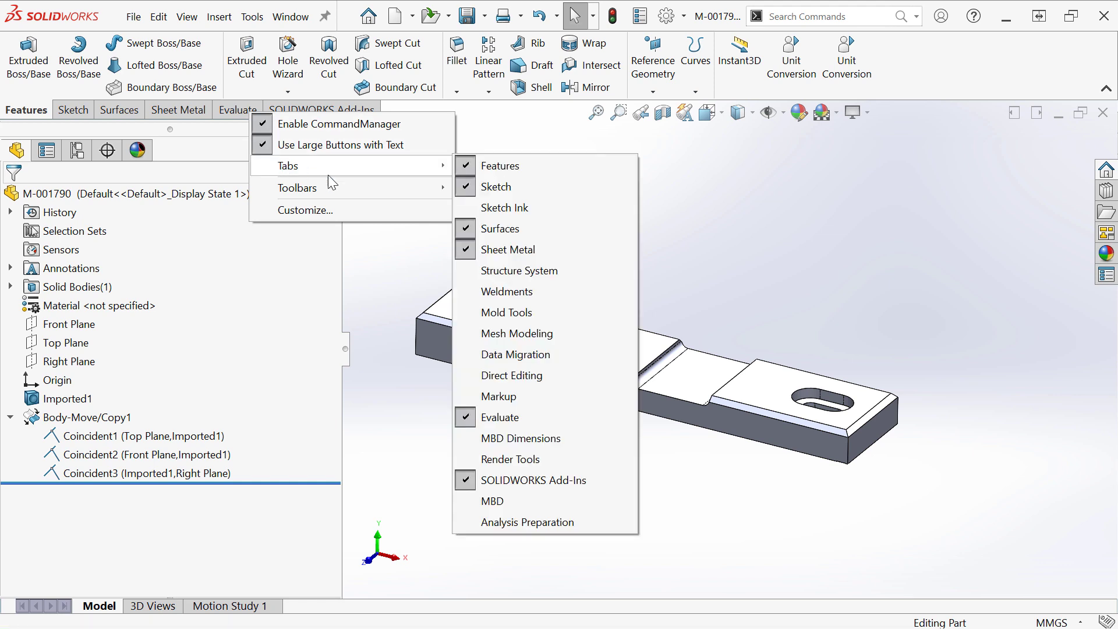
pyautogui.click(527, 375)
pyautogui.click(256, 110)
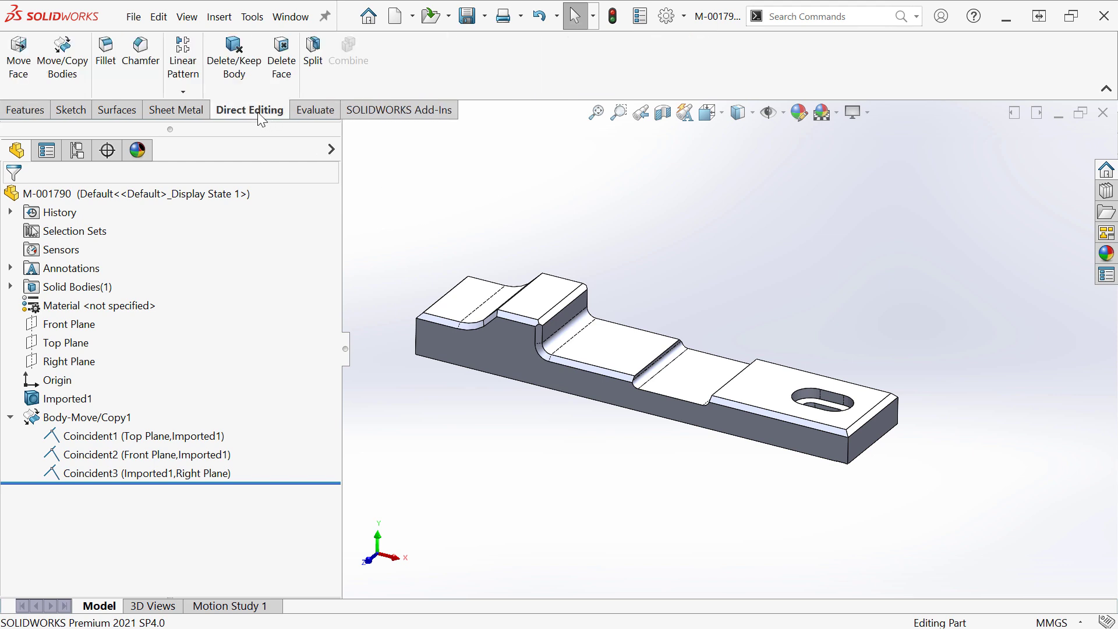